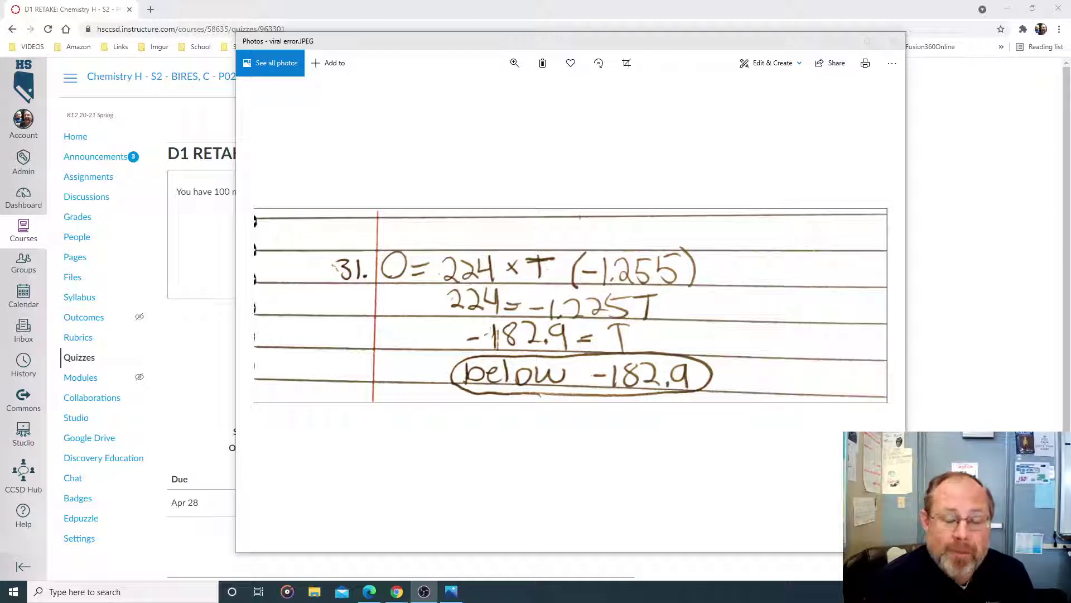
- Bring the Chrome window with the D1 RETAKE quiz in front of the viral error.JPEG photo
click(952, 329)
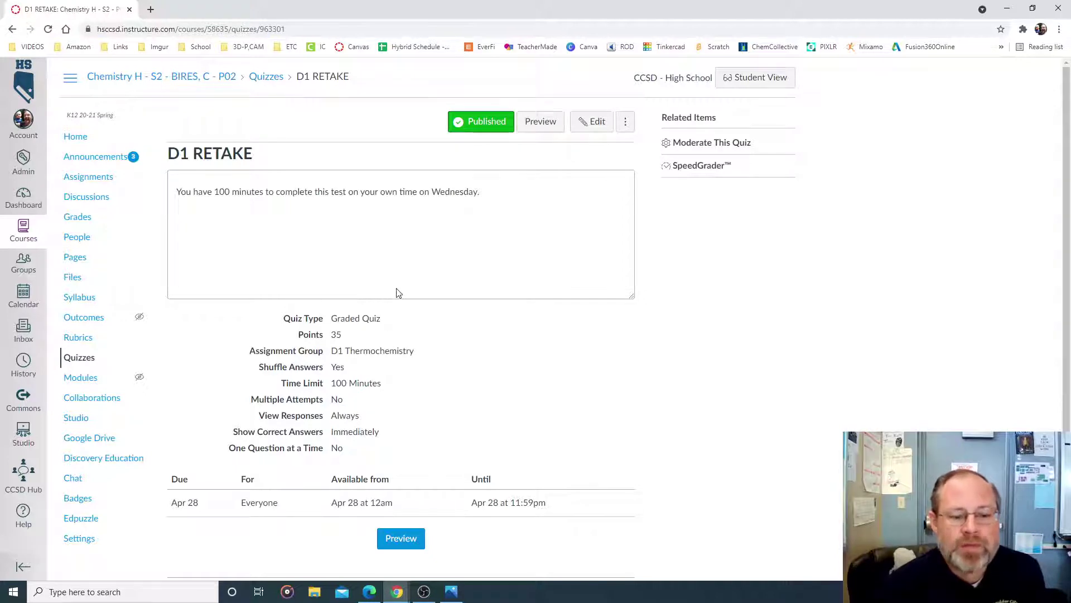
- Edit D1 RETAKE and review its questions: two 2-pt questions and the Random MC group
click(588, 129)
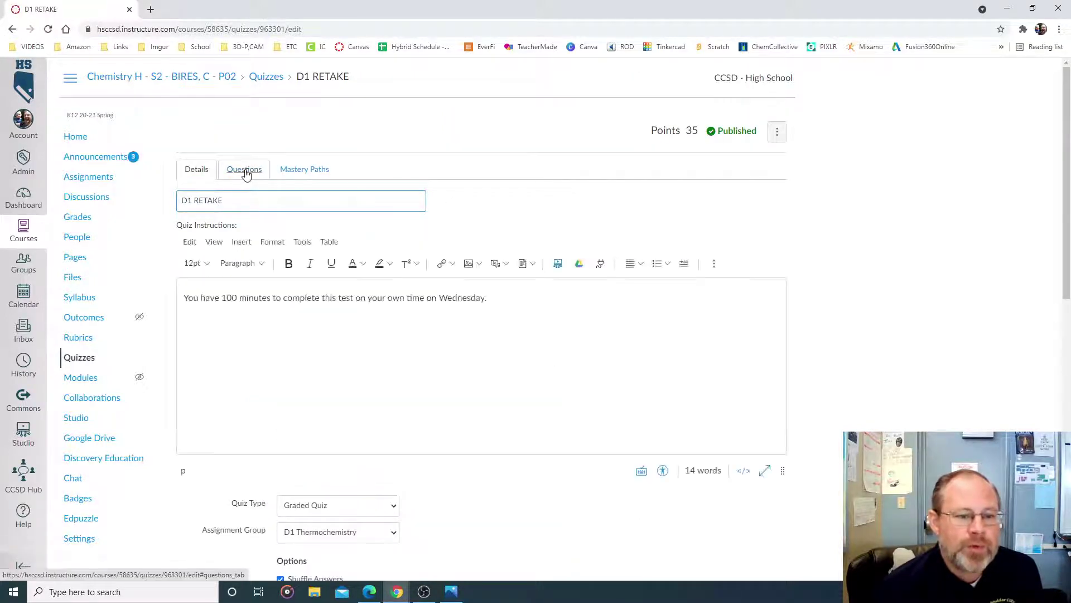
click(247, 175)
scroll(433, 314, down, 5)
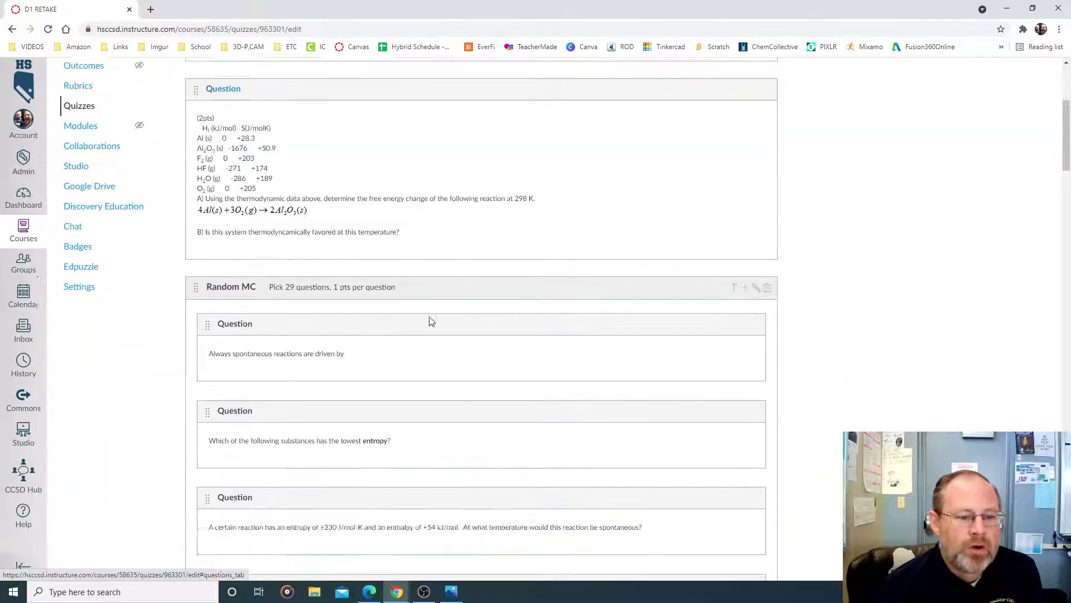
scroll(431, 321, down, 2)
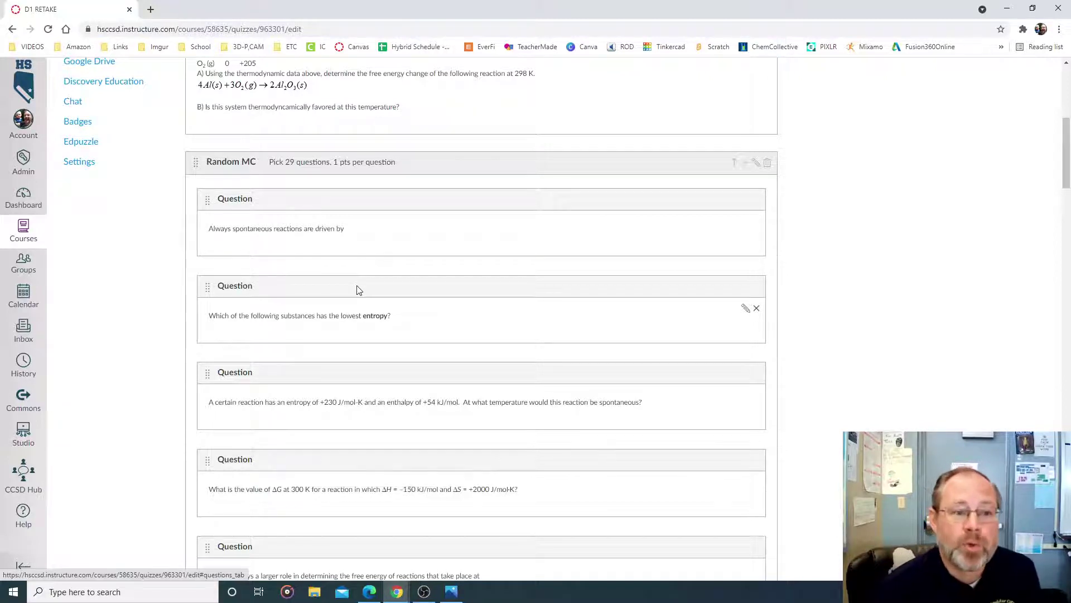
scroll(358, 289, up, 6)
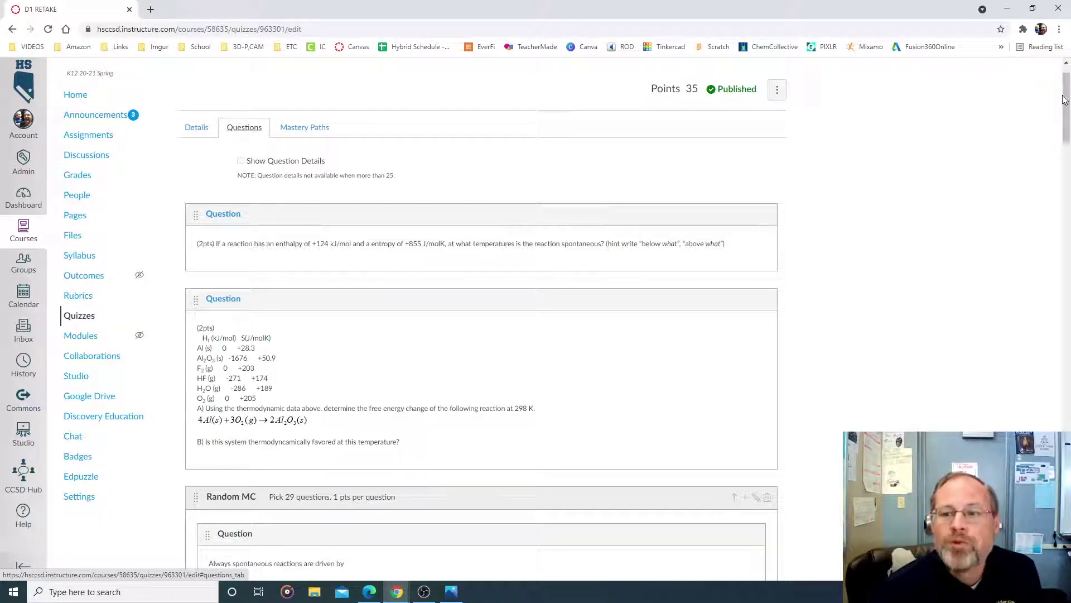
- Scroll past Random MC to the RandoFR1 group's 2200, 3300 and 4400 J beaker questions
drag(1065, 99, 1036, 428)
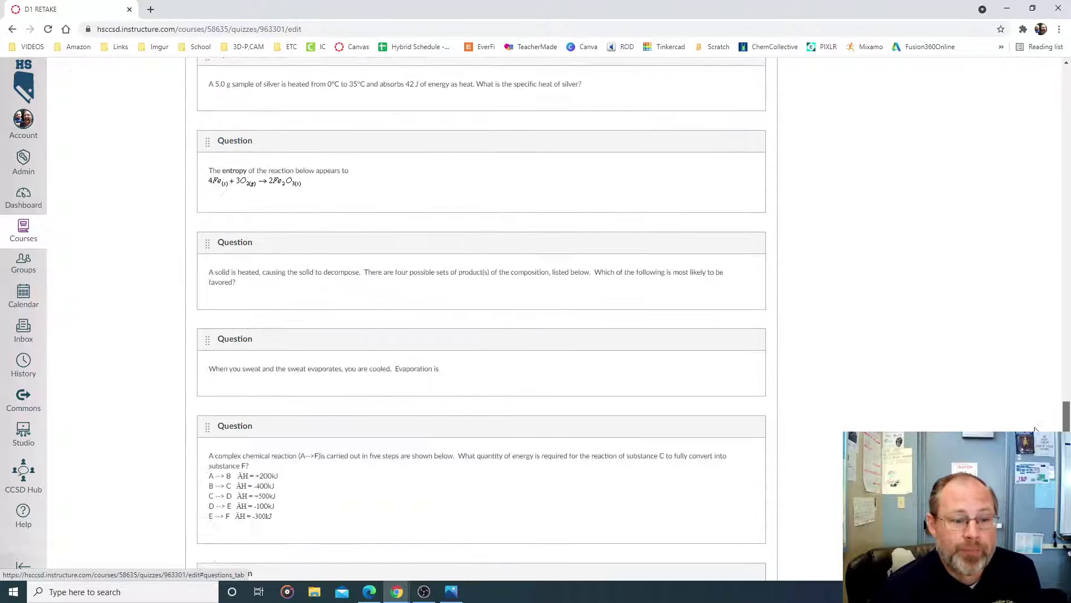
scroll(709, 403, down, 13)
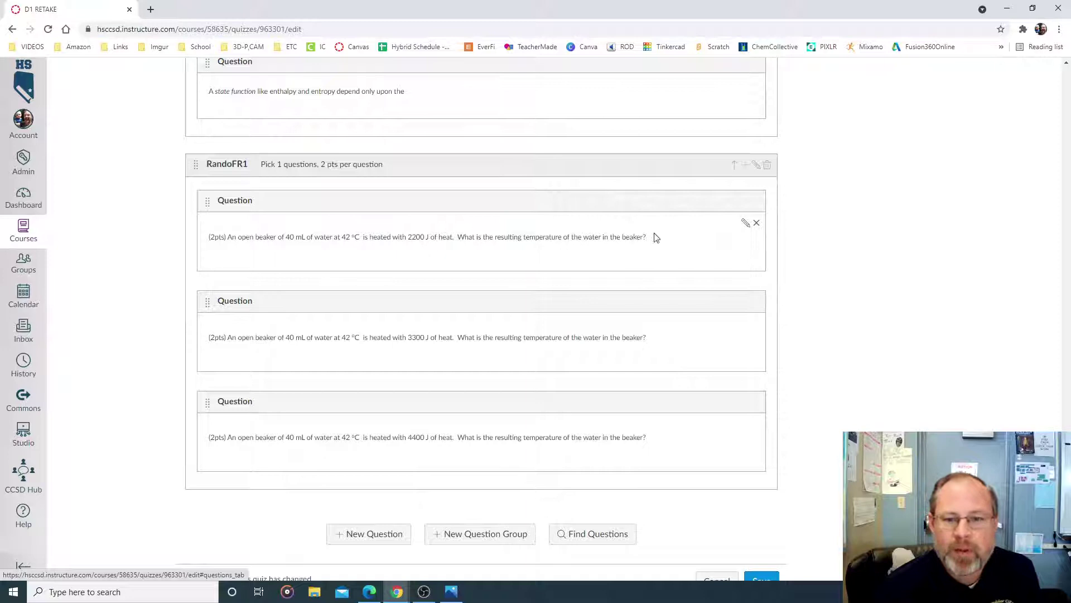
- Copy the 2200 J beaker question's text, then cancel the editor without changes
click(747, 225)
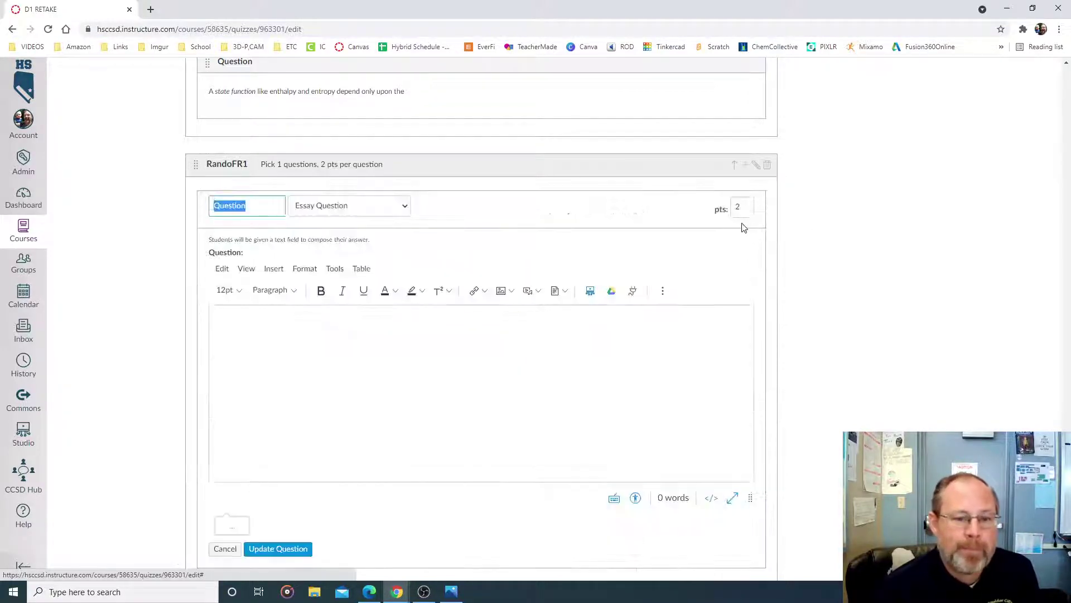
drag(254, 338, 201, 320)
key(ctrl+c)
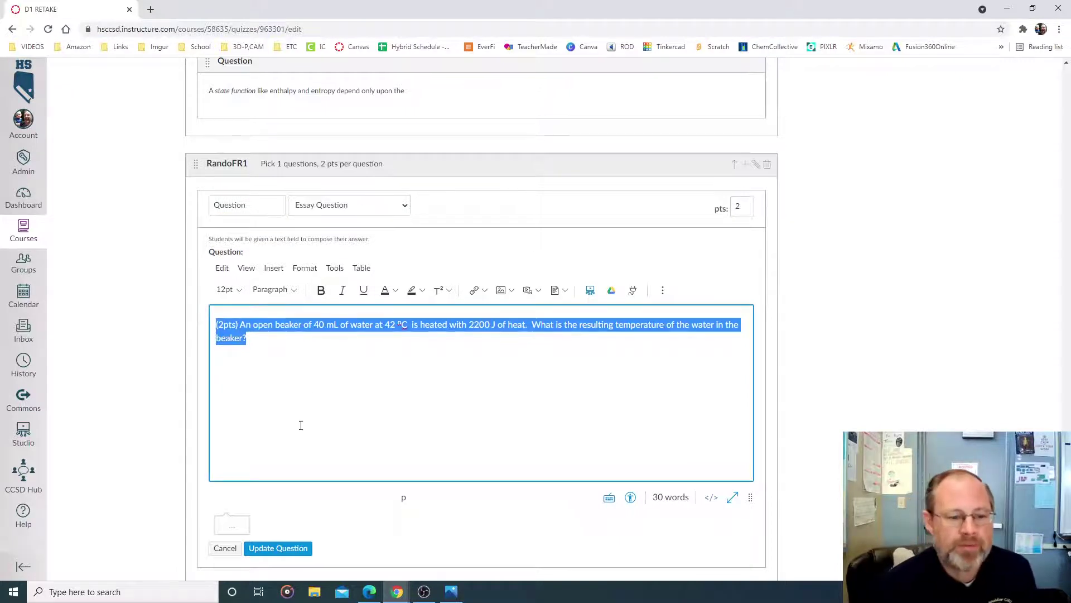
scroll(268, 441, down, 2)
click(225, 424)
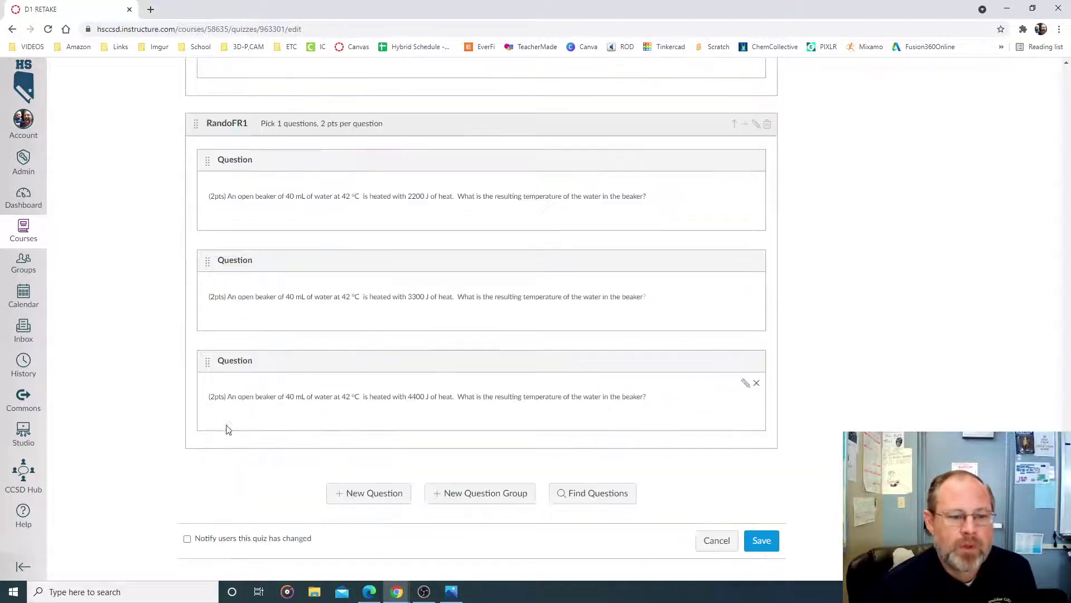
- Add a RandoFR1 question from the pasted beaker text with 2200 J changed to 1200 J
click(746, 125)
scroll(339, 386, down, 4)
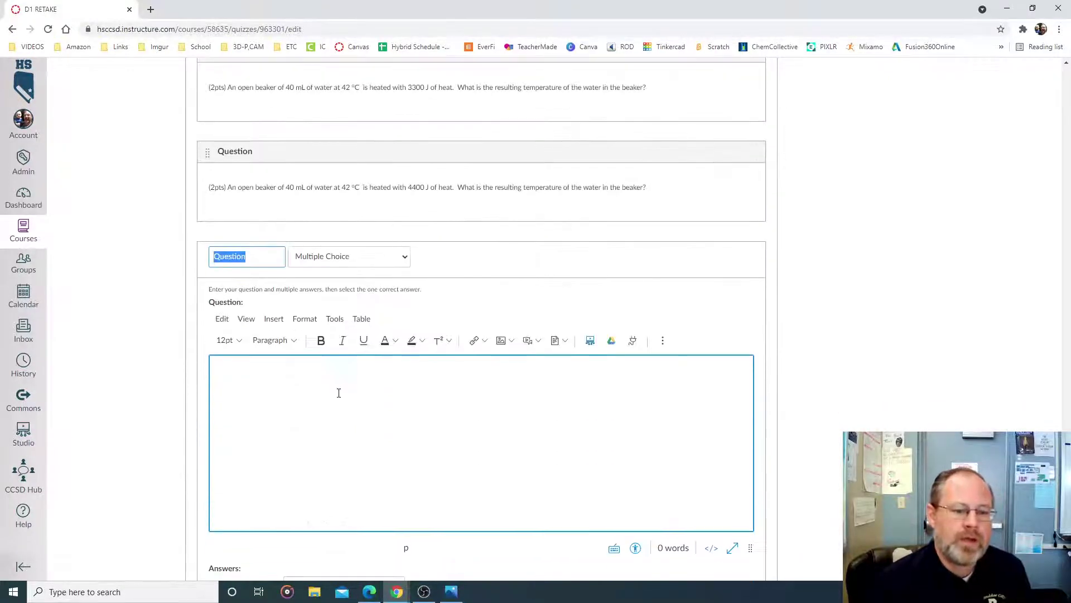
click(335, 393)
key(ctrl+v)
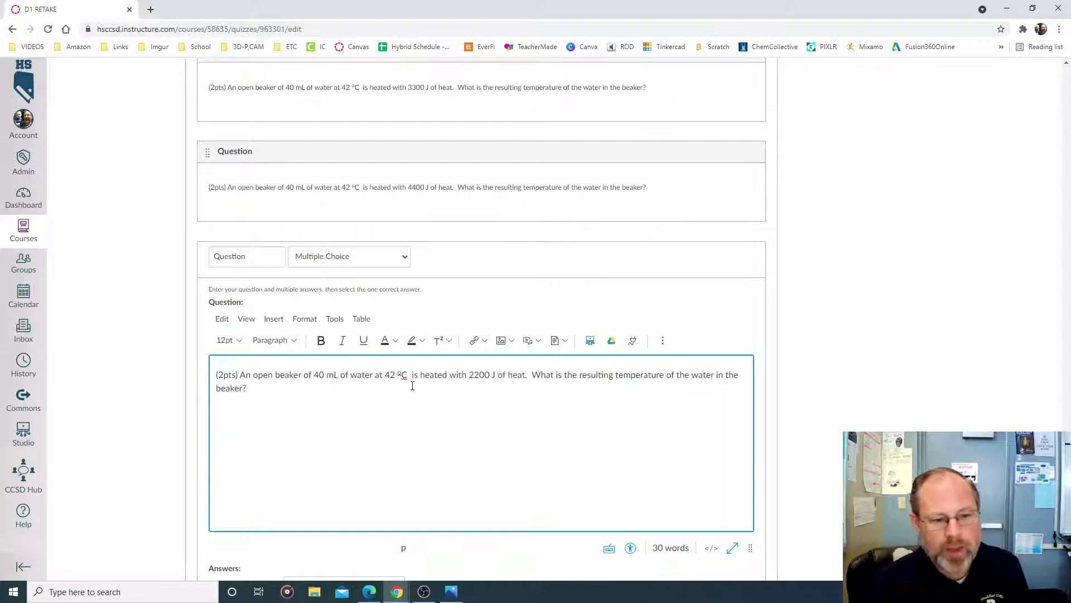
drag(469, 375, 480, 374)
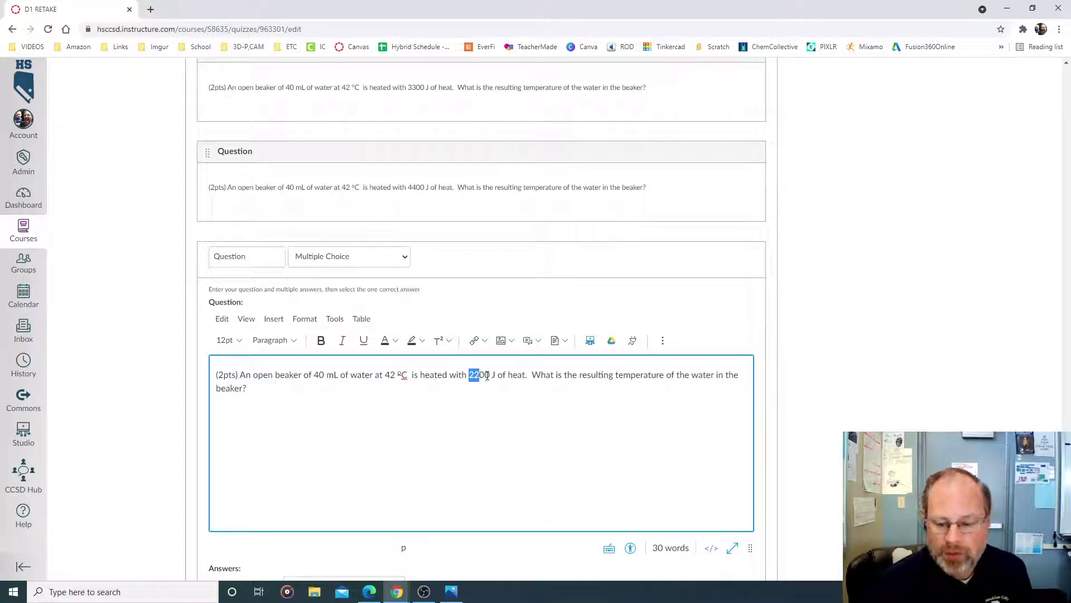
text(12)
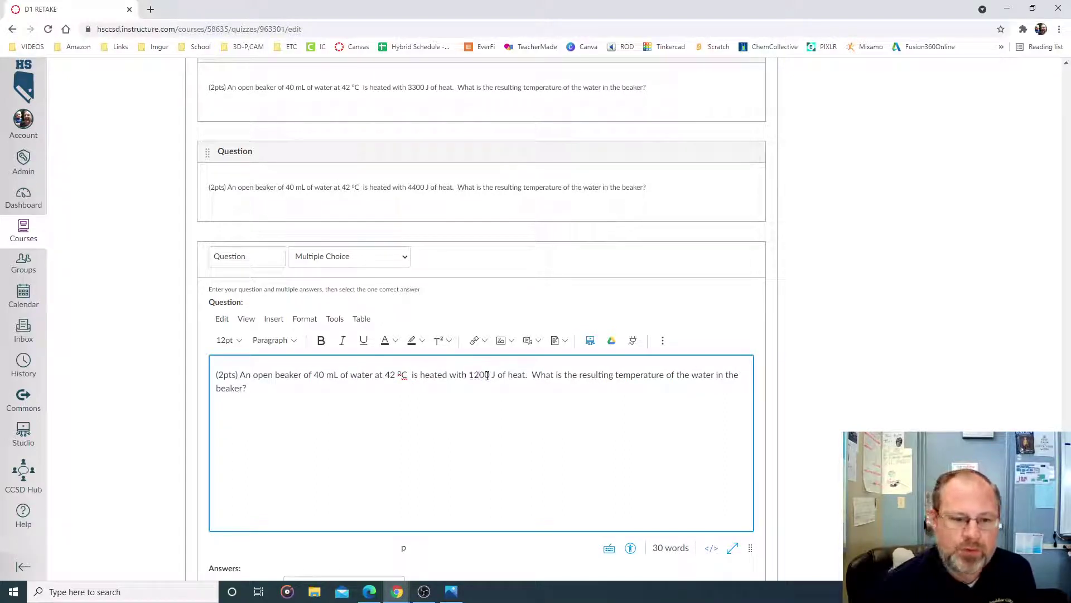
scroll(565, 400, down, 3)
scroll(567, 399, up, 5)
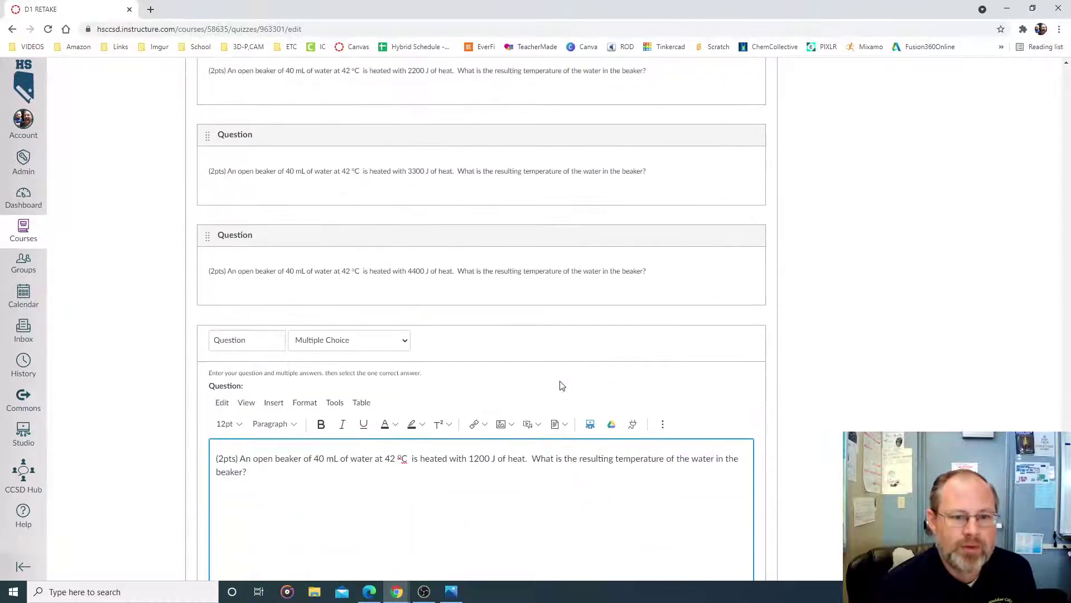
scroll(479, 247, up, 2)
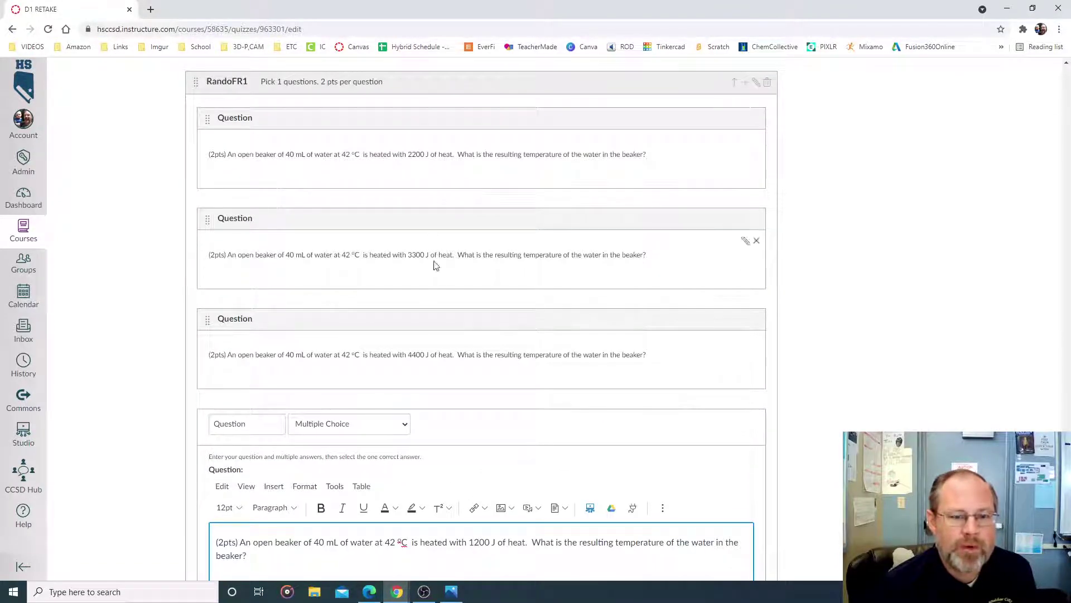
scroll(577, 382, down, 4)
scroll(648, 441, down, 4)
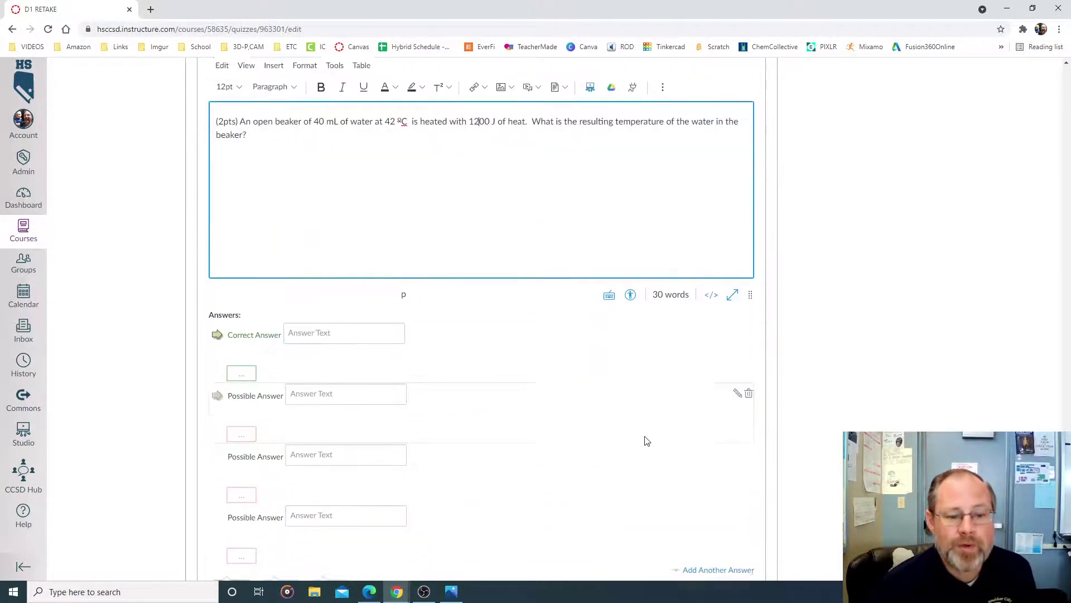
scroll(644, 440, down, 4)
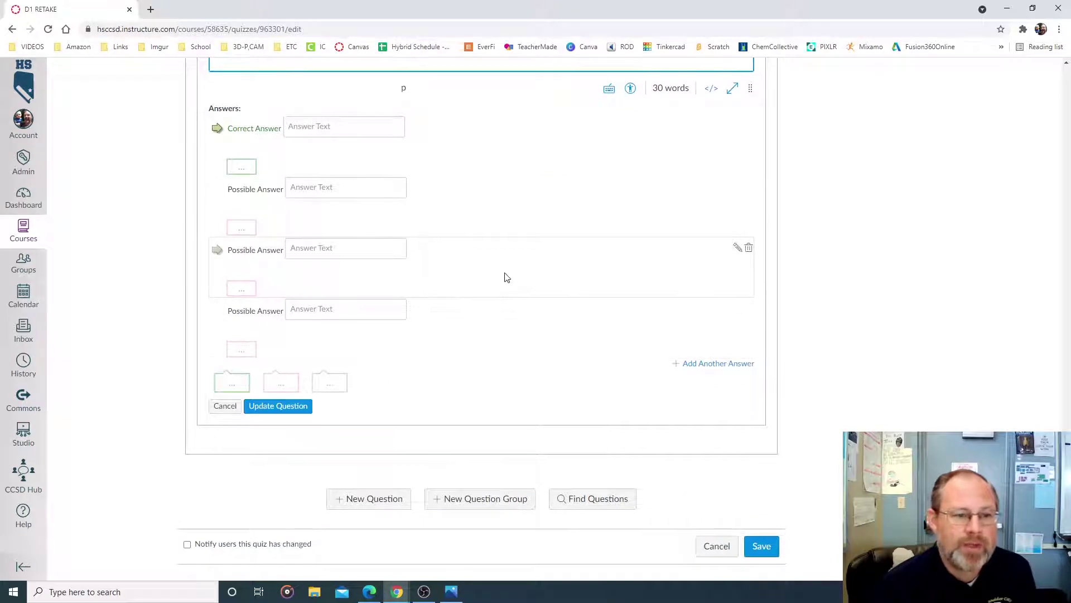
scroll(505, 279, up, 3)
scroll(491, 312, down, 3)
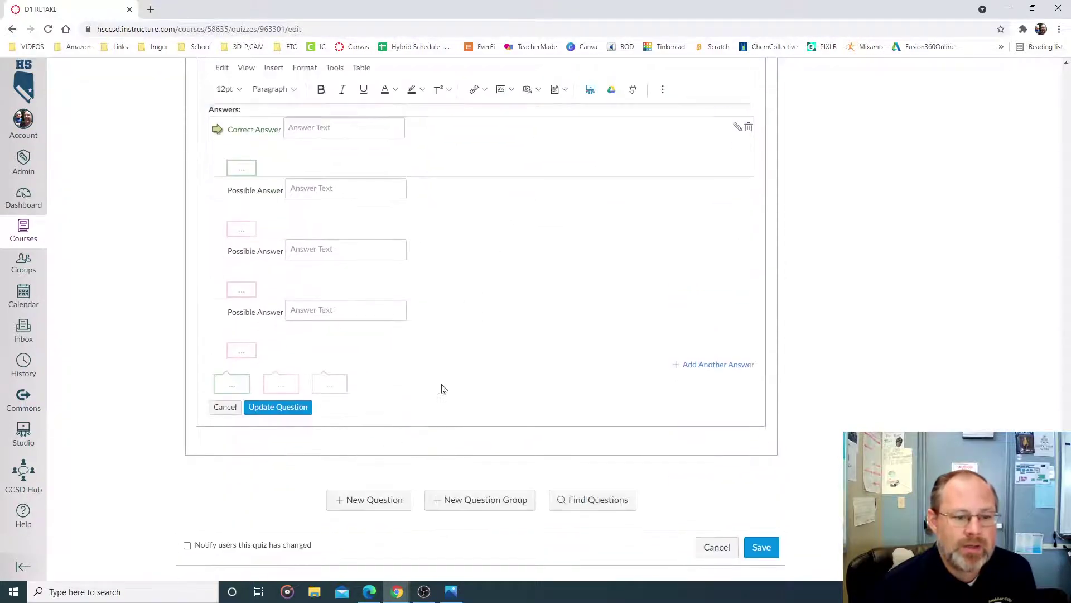
click(255, 410)
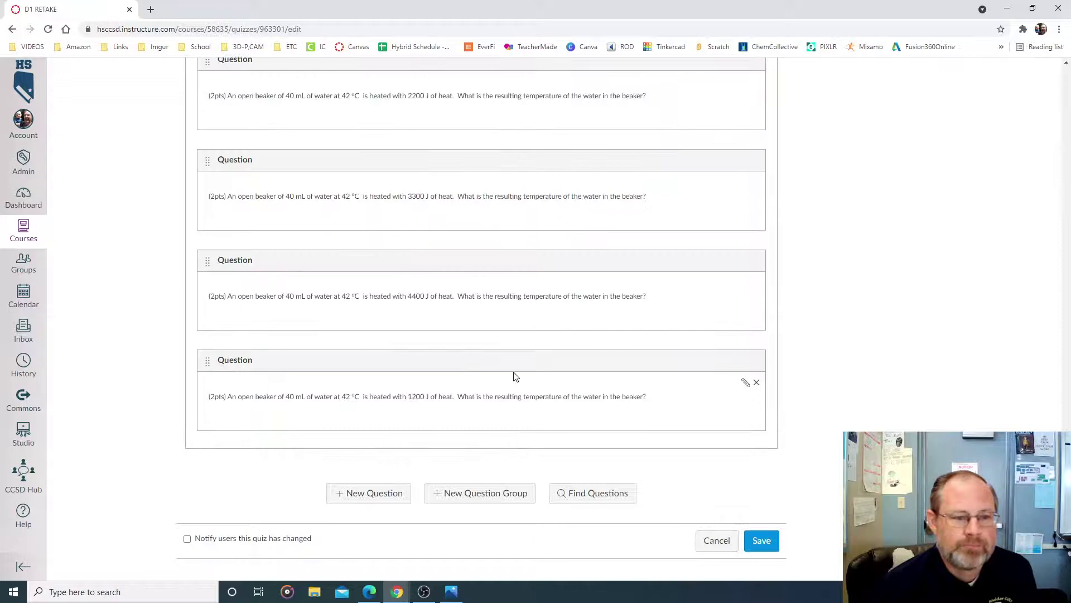
- Drag the 1200 J beaker question above the 2200, 3300 and 4400 J versions in RandoFR1
scroll(515, 377, up, 2)
scroll(525, 368, down, 1)
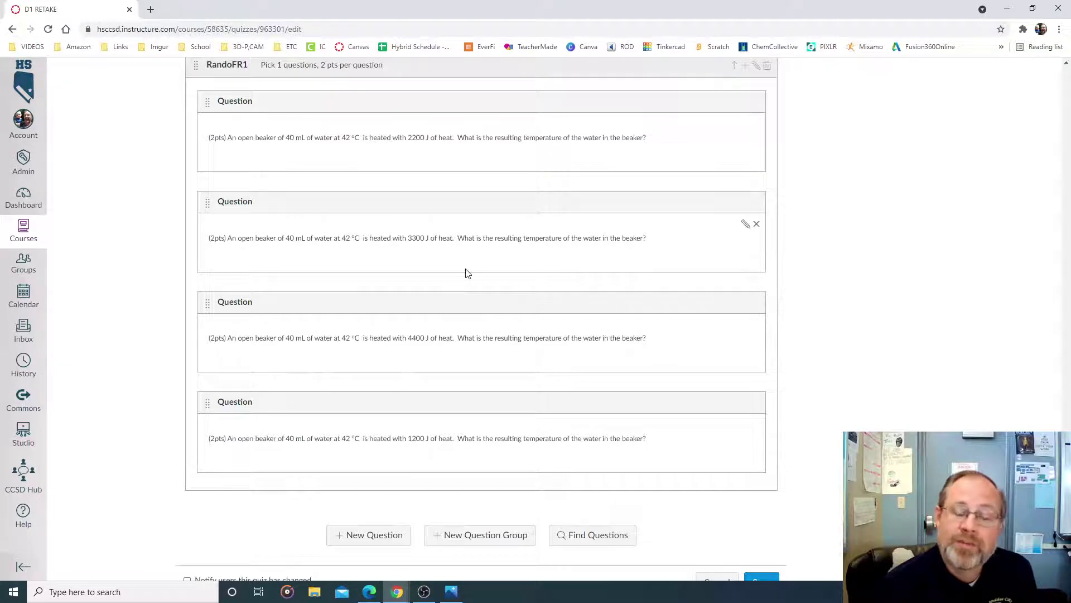
scroll(468, 273, up, 1)
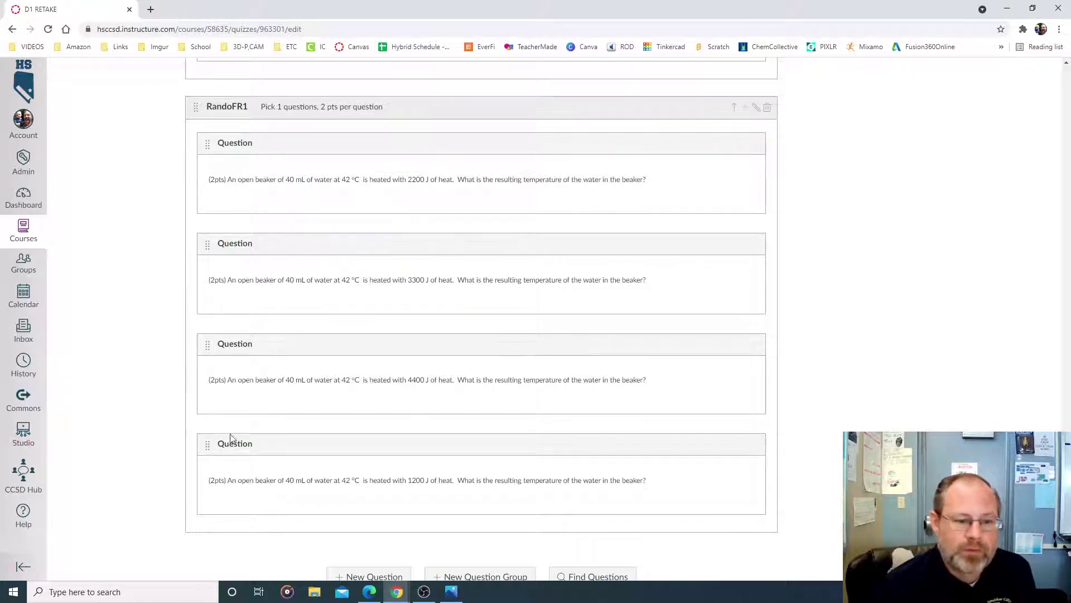
drag(207, 446, 215, 174)
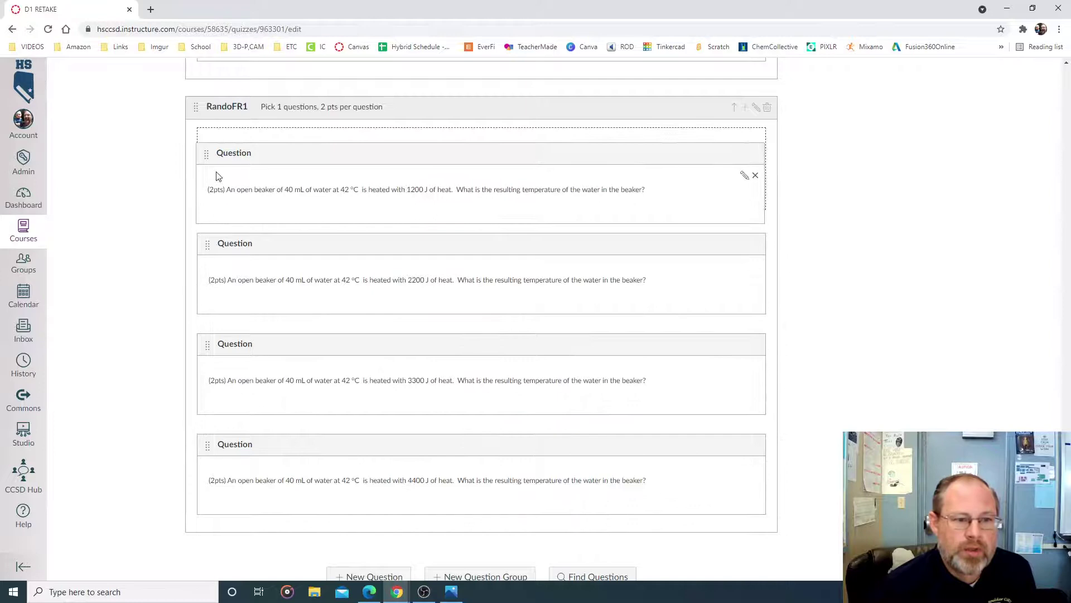
scroll(483, 323, up, 15)
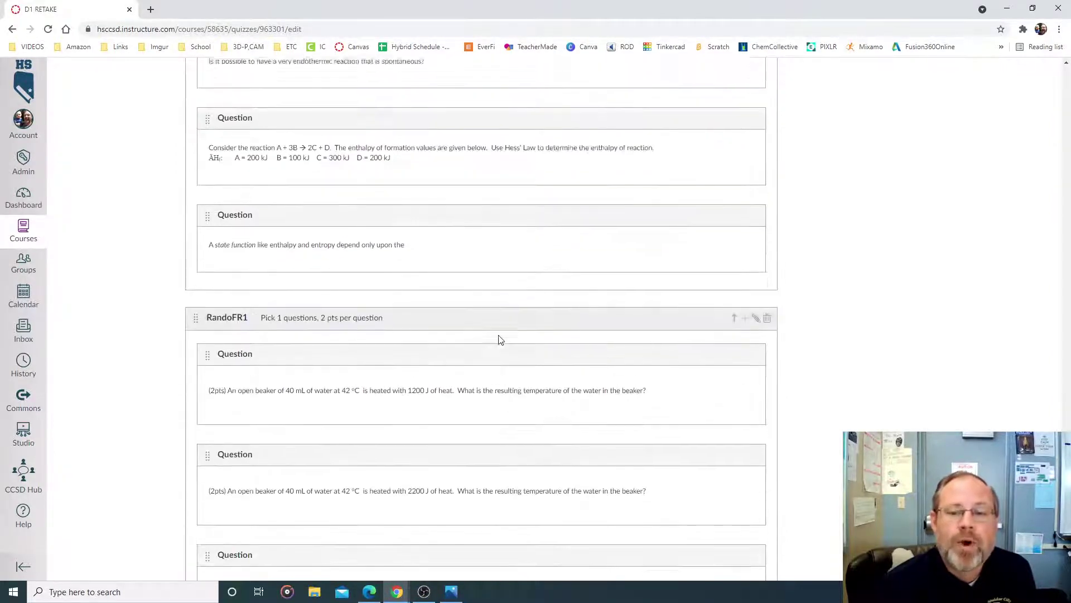
scroll(196, 375, up, 10)
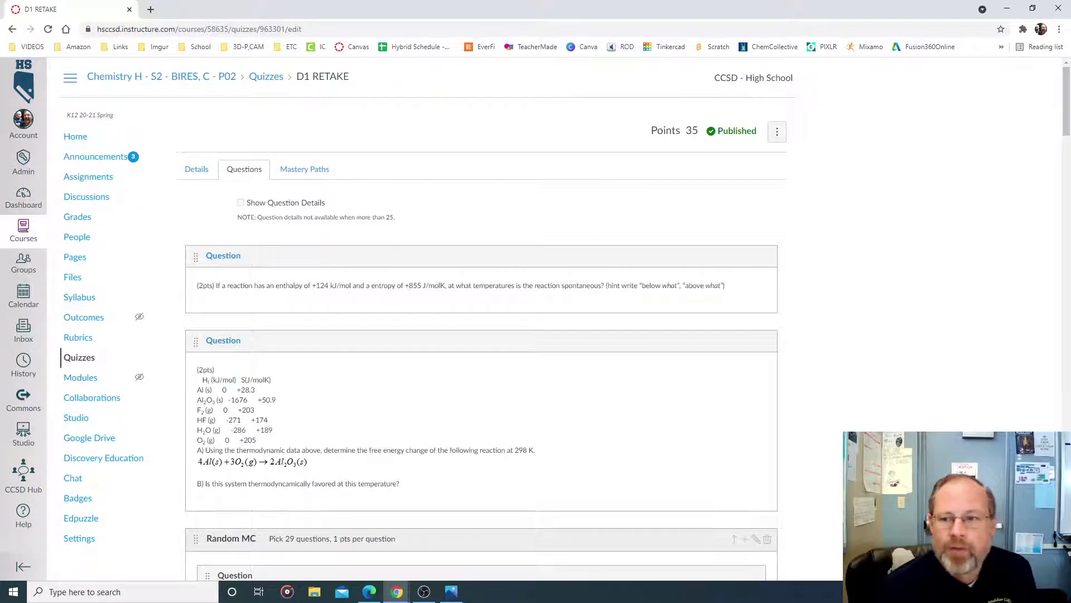
drag(1066, 112, 1066, 558)
scroll(370, 217, up, 2)
scroll(328, 236, down, 2)
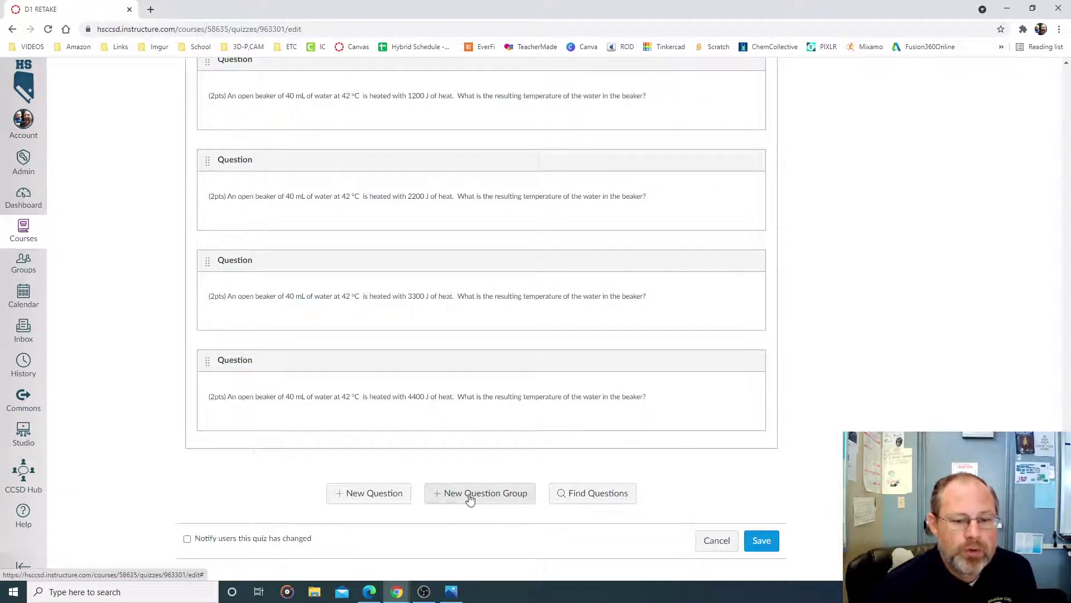
- Add a question group named RandoFR2 that picks 1 question at 2 pts each
click(467, 496)
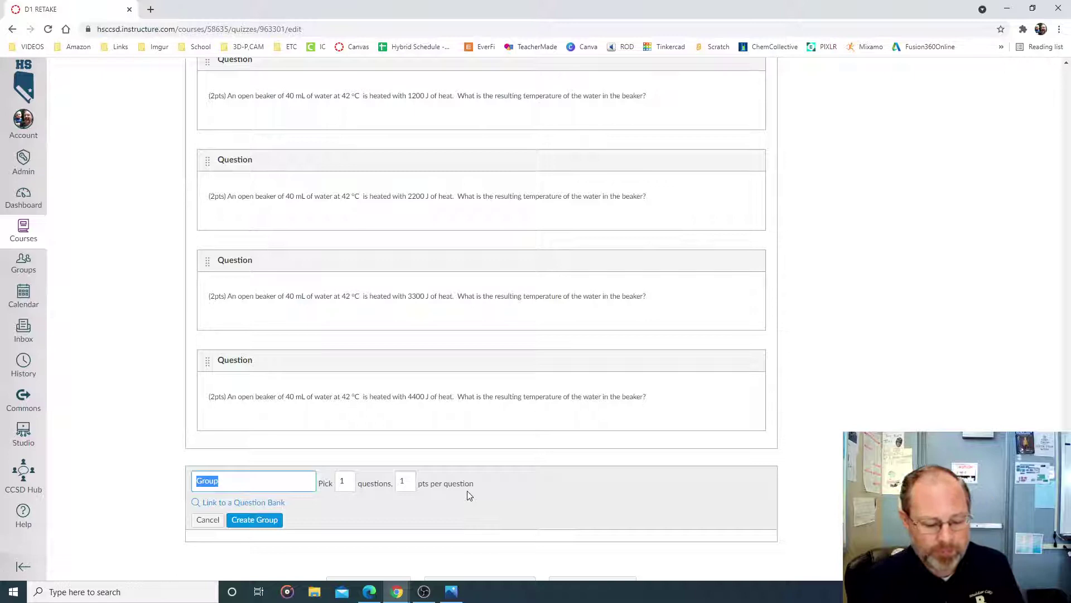
text(RandoFR2)
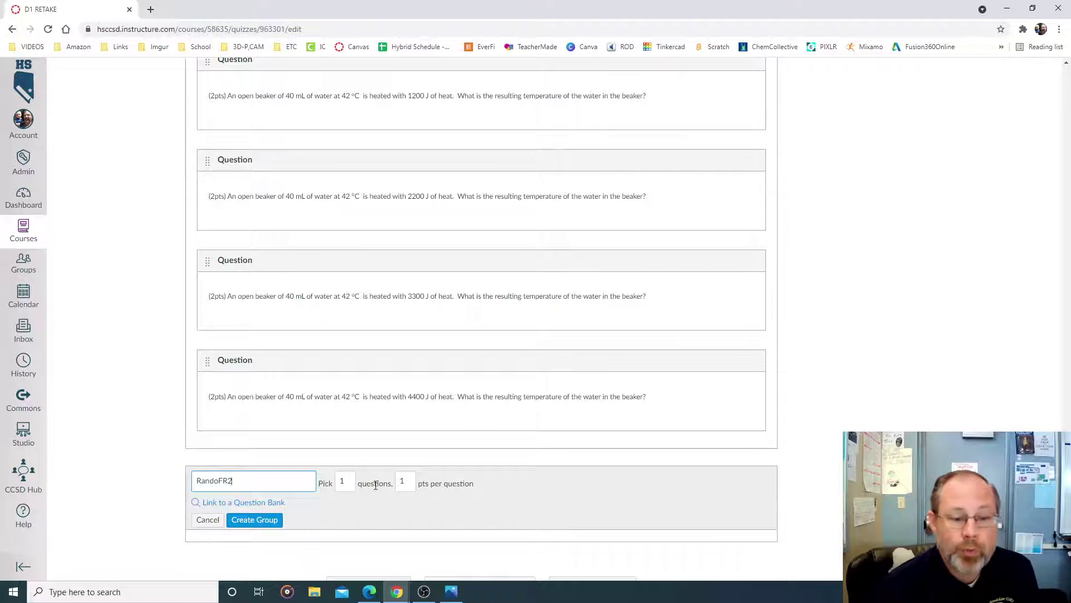
double_click(401, 484)
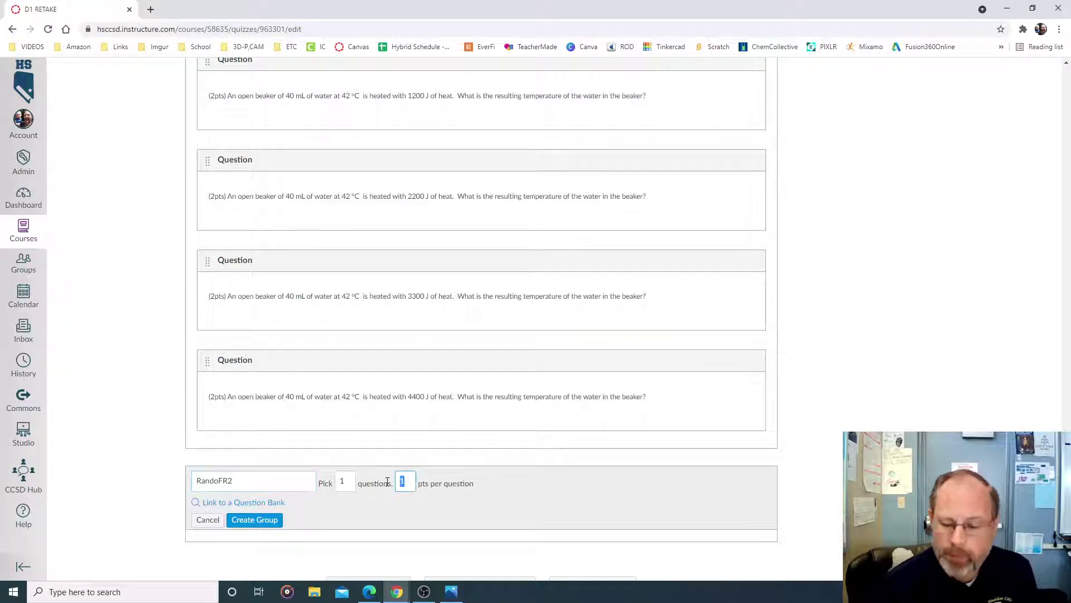
click(273, 522)
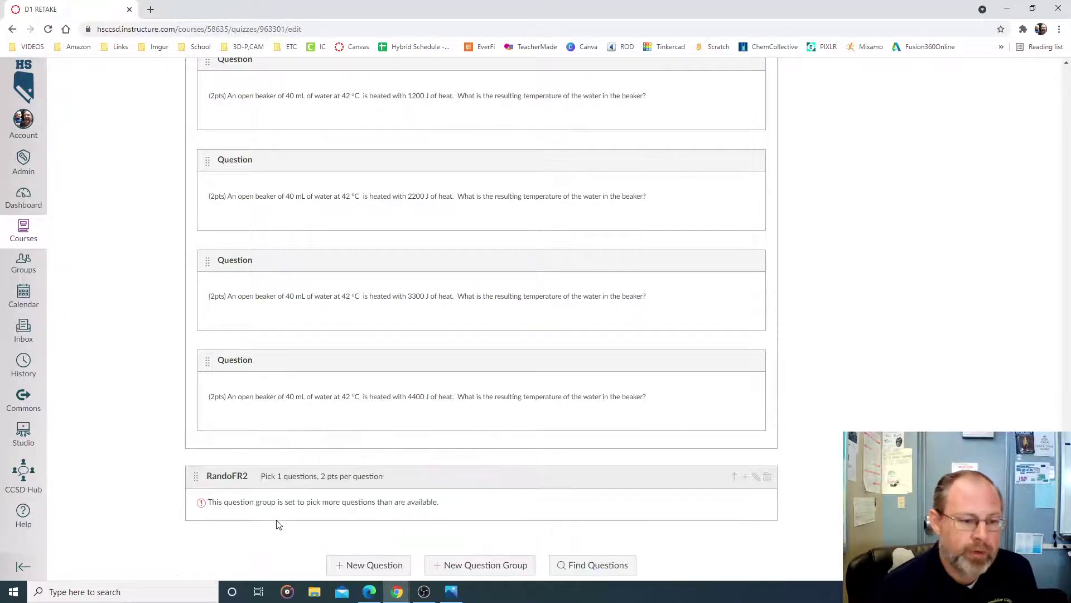
- Drag the +124 kJ/mol, +855 J/molK spontaneity question from the quiz top into RandoFR2
scroll(240, 264, up, 20)
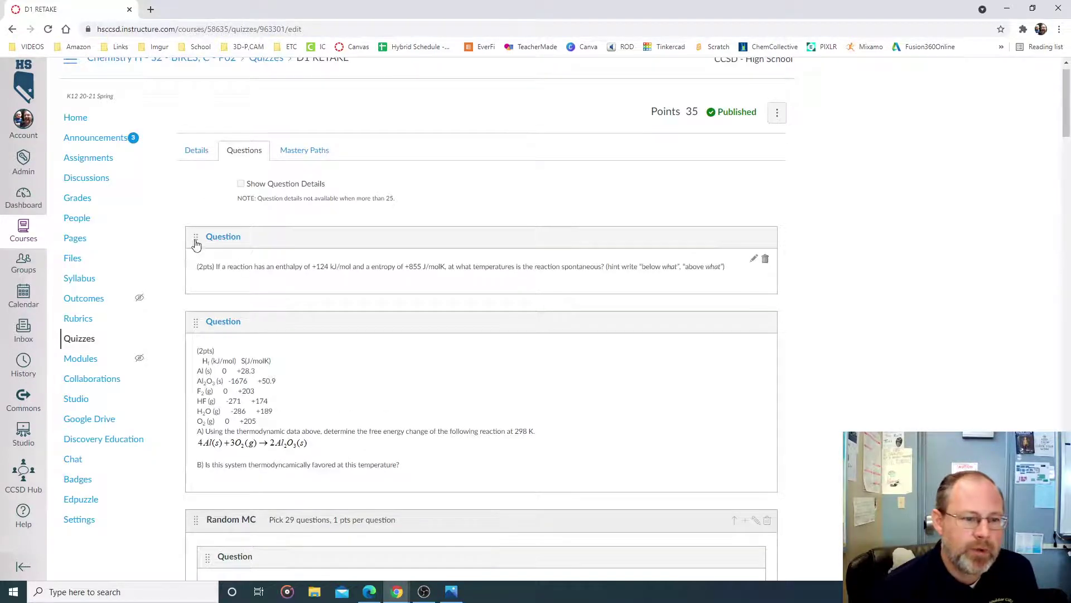
drag(196, 244, 235, 480)
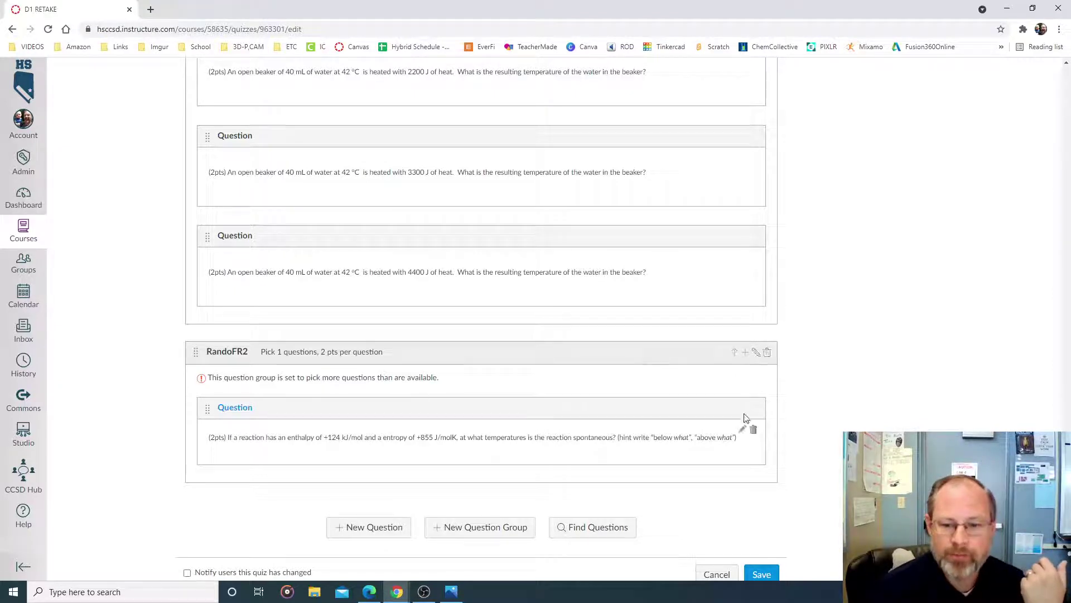
click(743, 431)
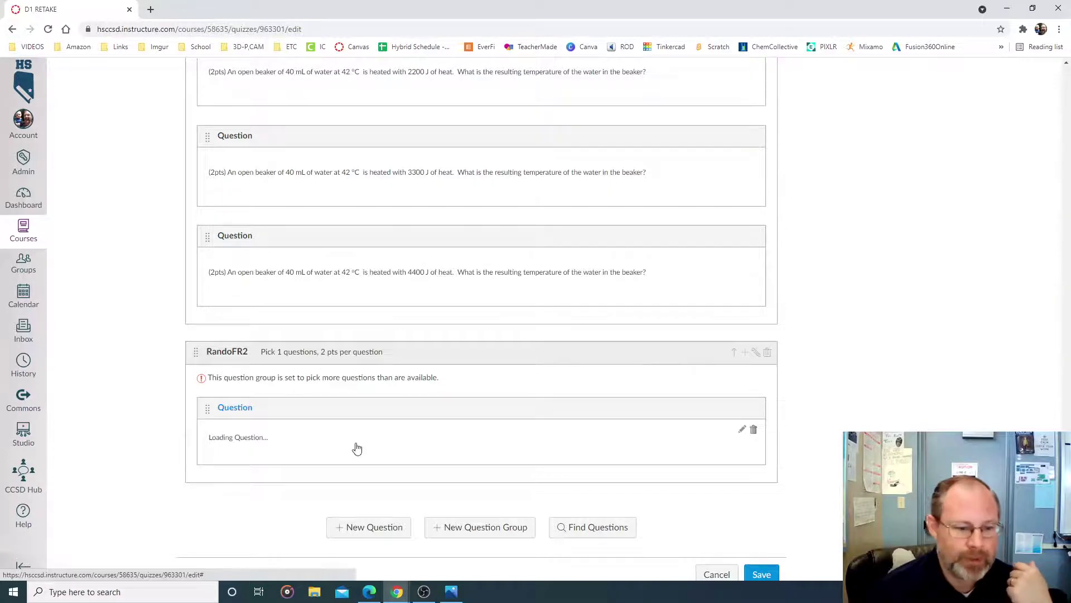
scroll(357, 430, down, 1)
scroll(357, 429, down, 3)
drag(335, 329, 180, 313)
key(ctrl+c)
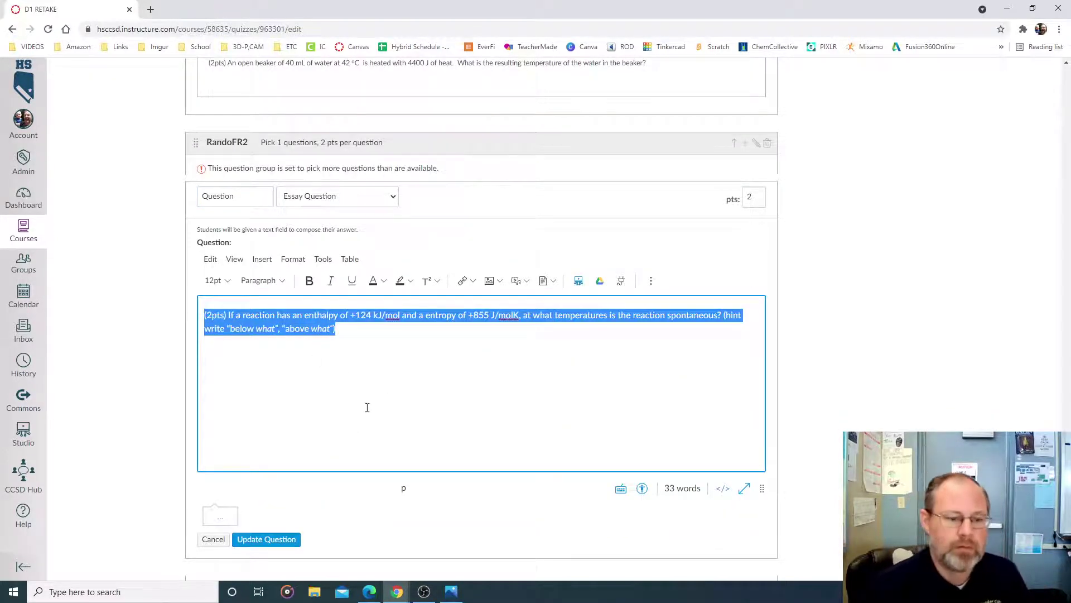
click(271, 537)
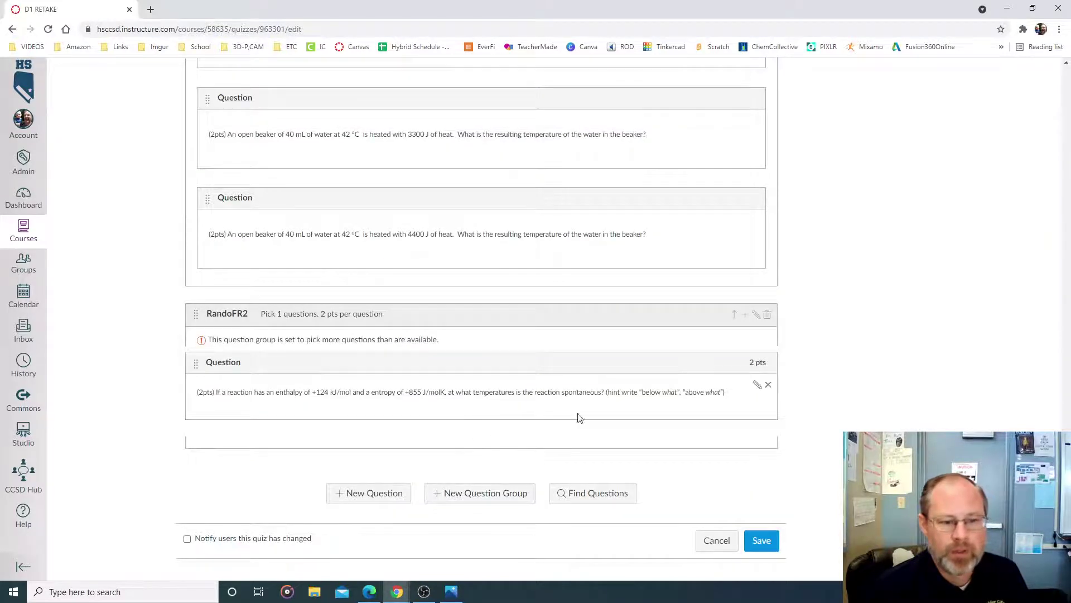
click(756, 314)
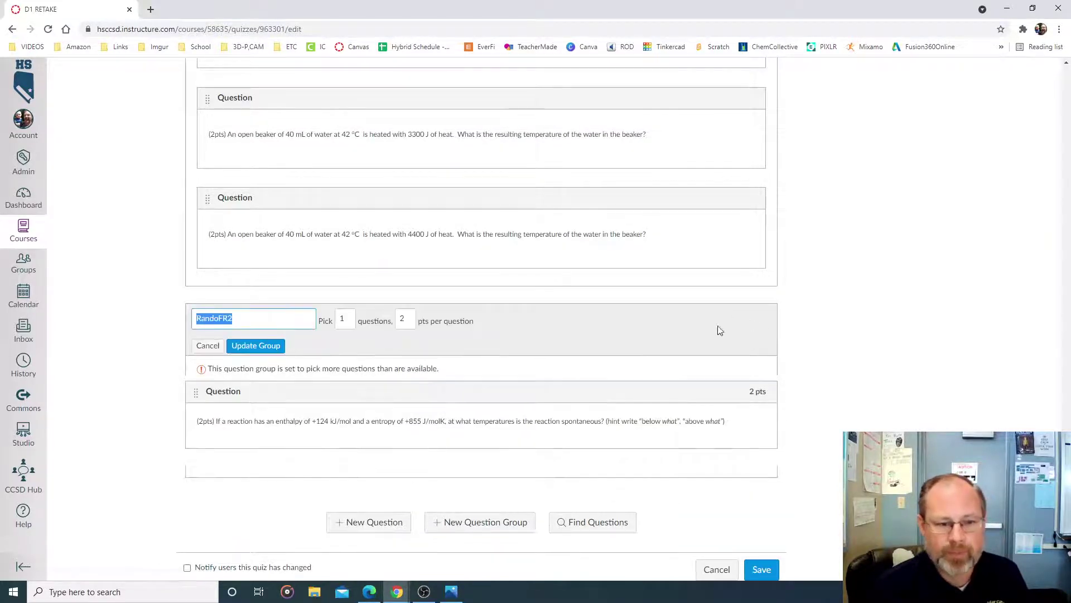
click(606, 391)
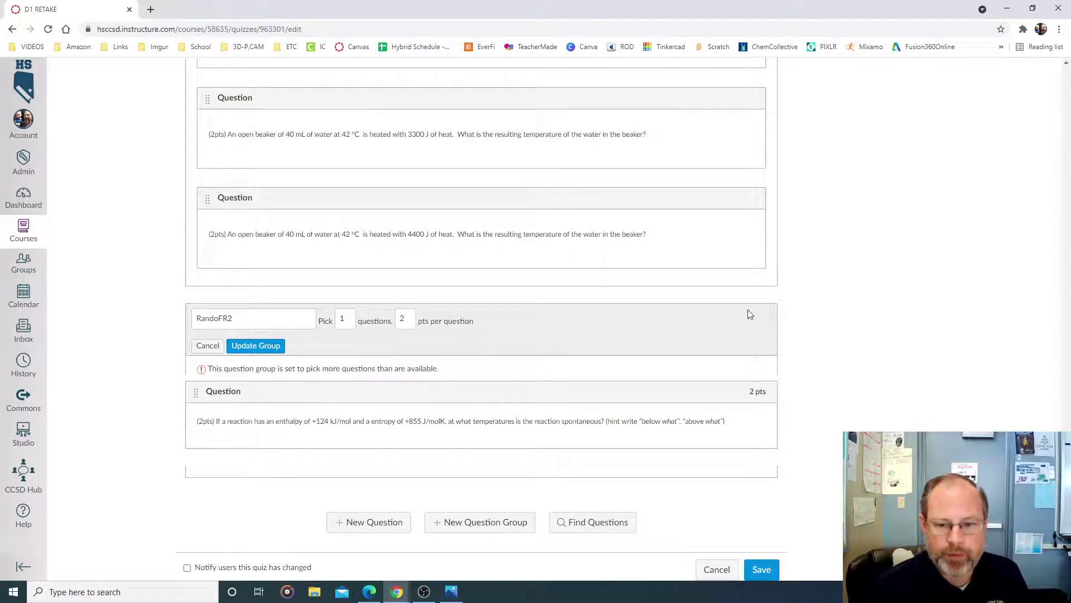
click(207, 346)
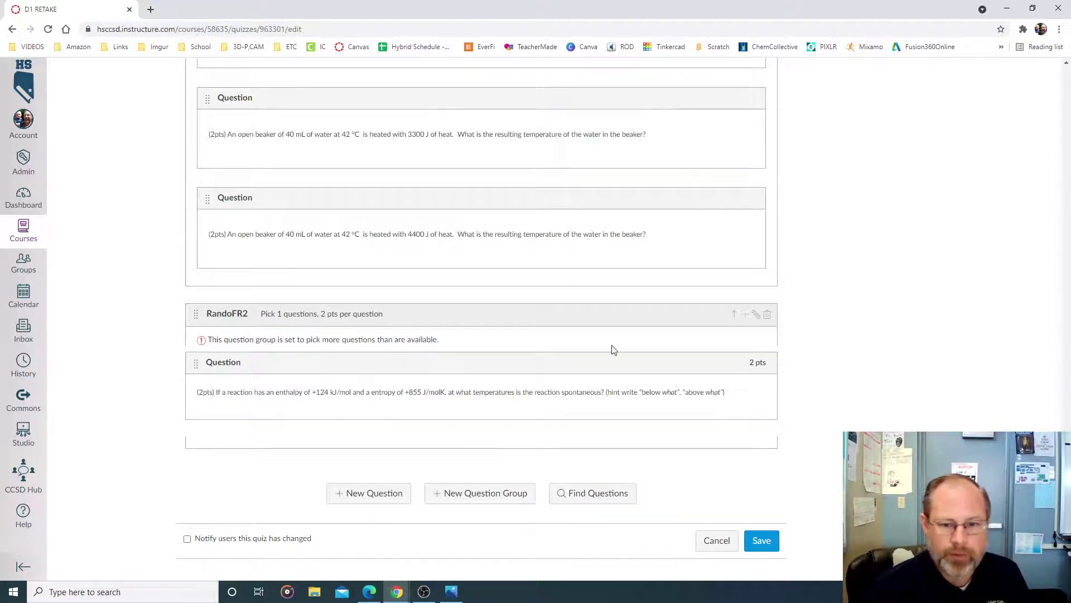
- Add a +134 kJ/mol spontaneity variant to RandoFR2 and drag both variants into the group
click(745, 314)
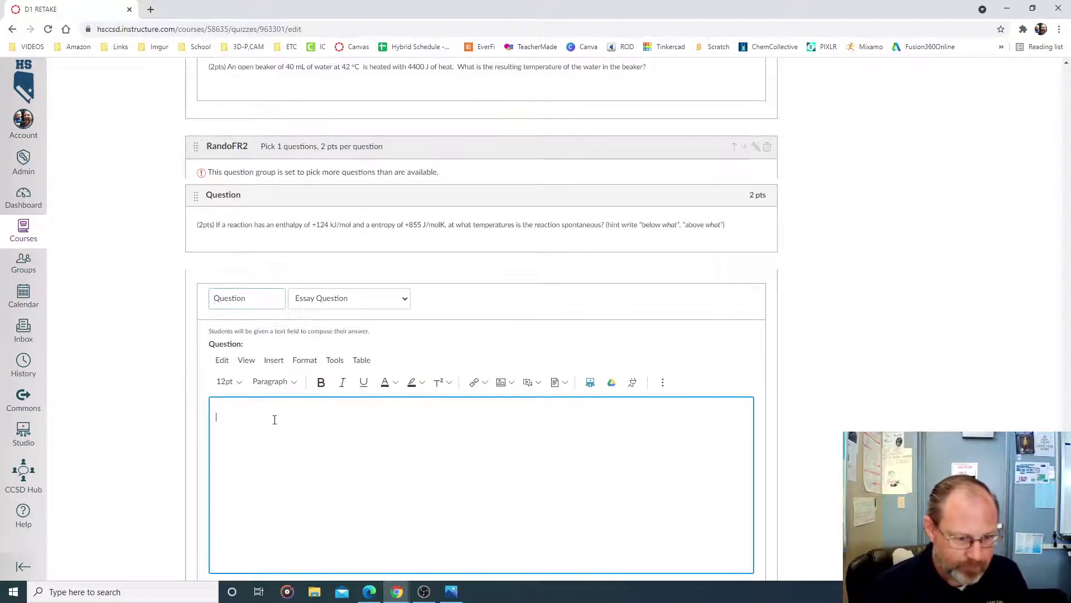
key(ctrl+v)
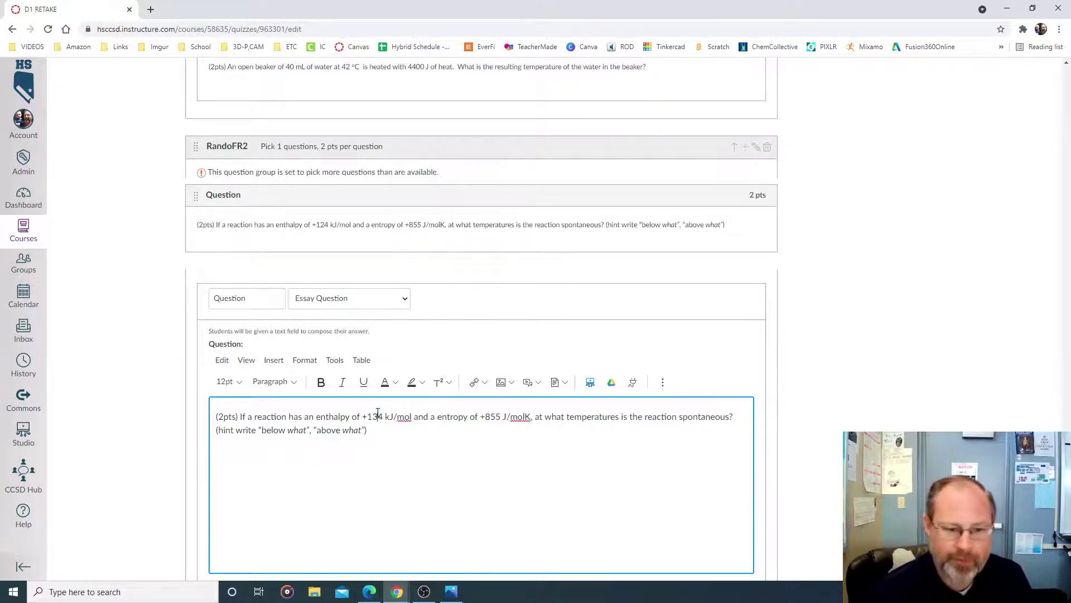
scroll(505, 458, down, 5)
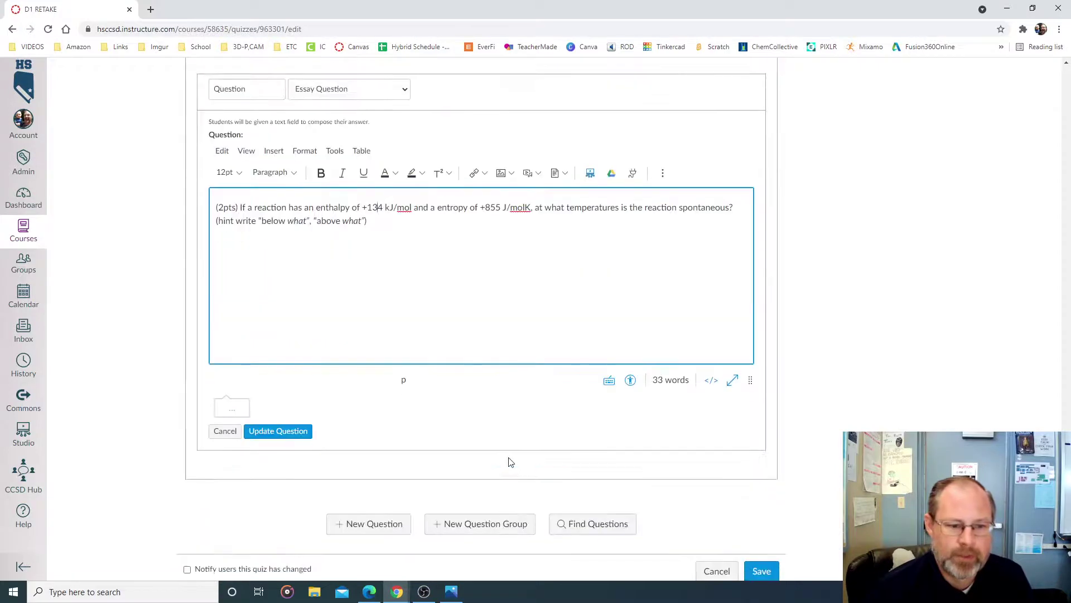
click(279, 403)
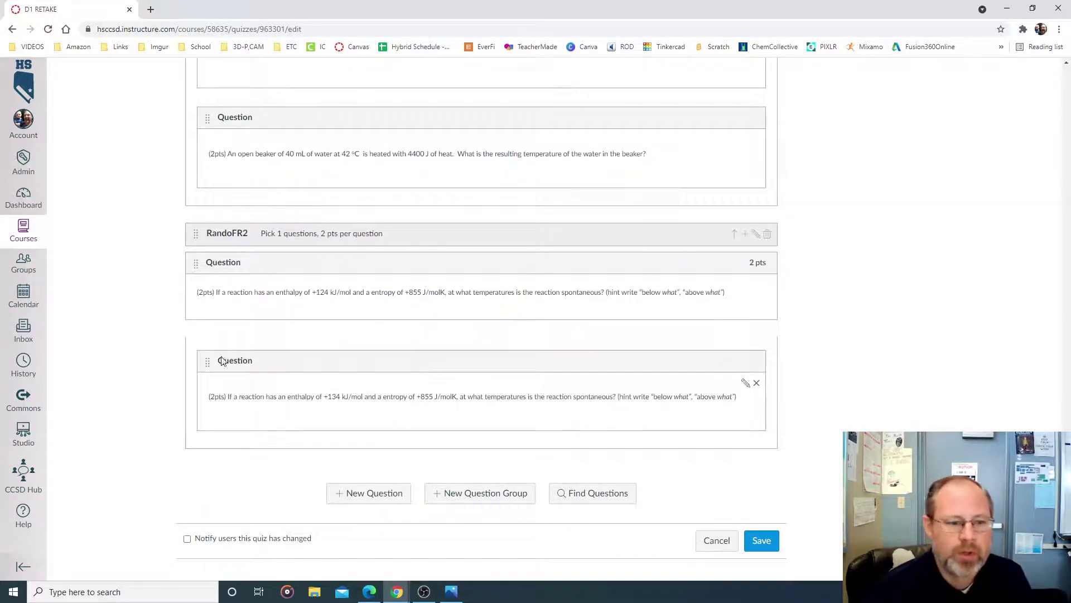
drag(213, 364, 235, 307)
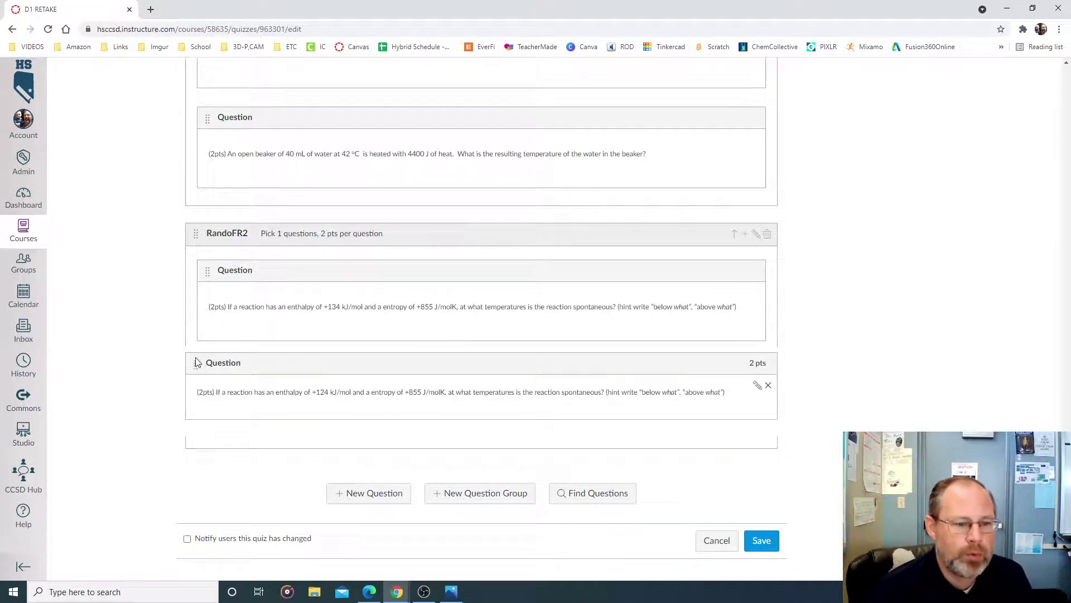
drag(201, 363, 256, 284)
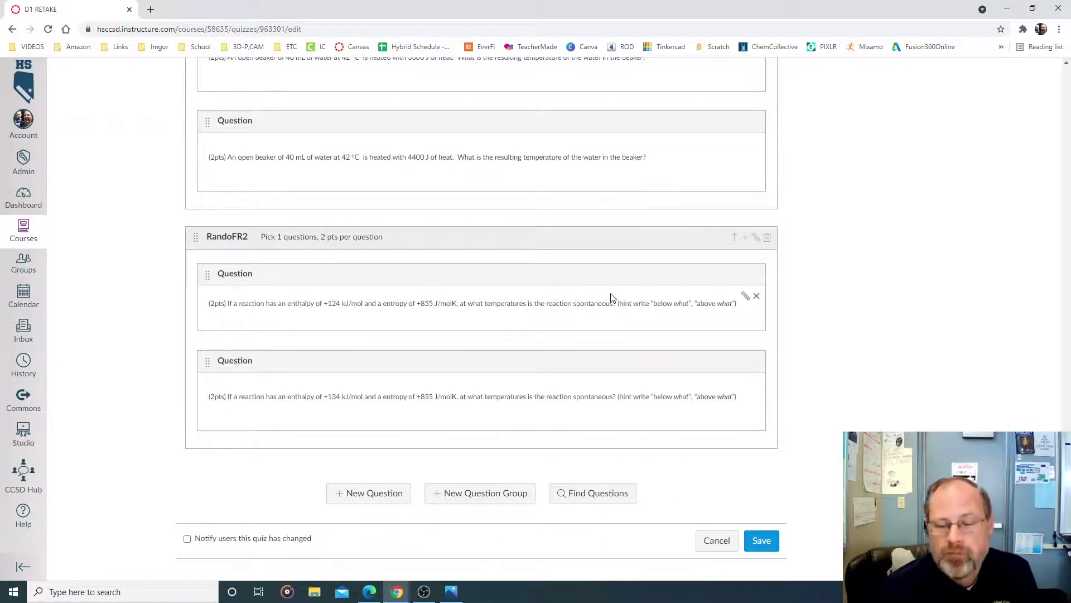
- Add a RandoFR2 spontaneity variant with +124 kJ/mol enthalpy and +755 J/molK entropy
click(746, 238)
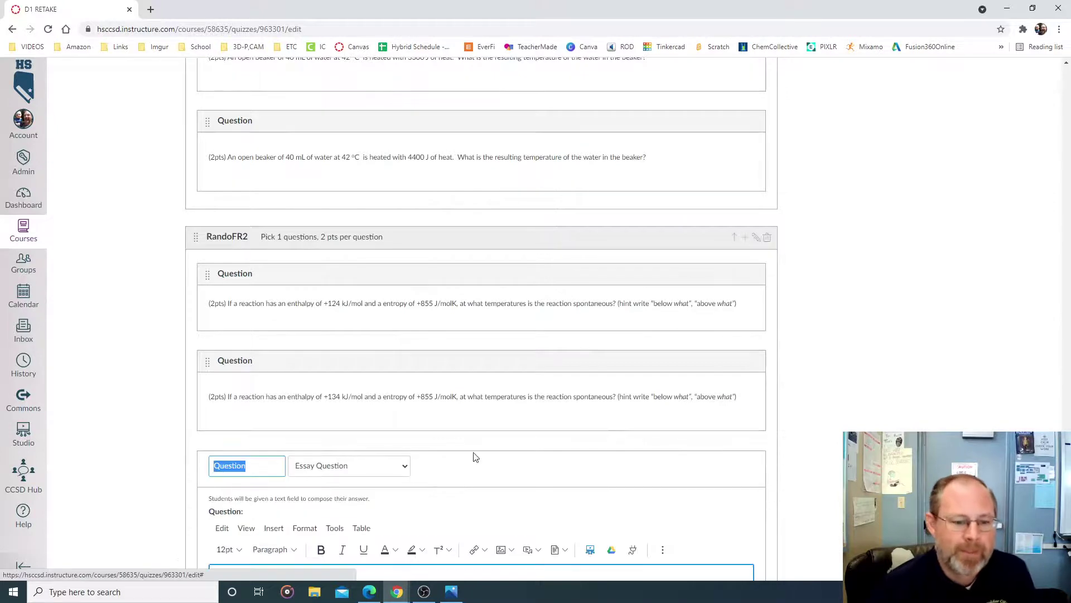
scroll(424, 453, down, 3)
key(ctrl+v)
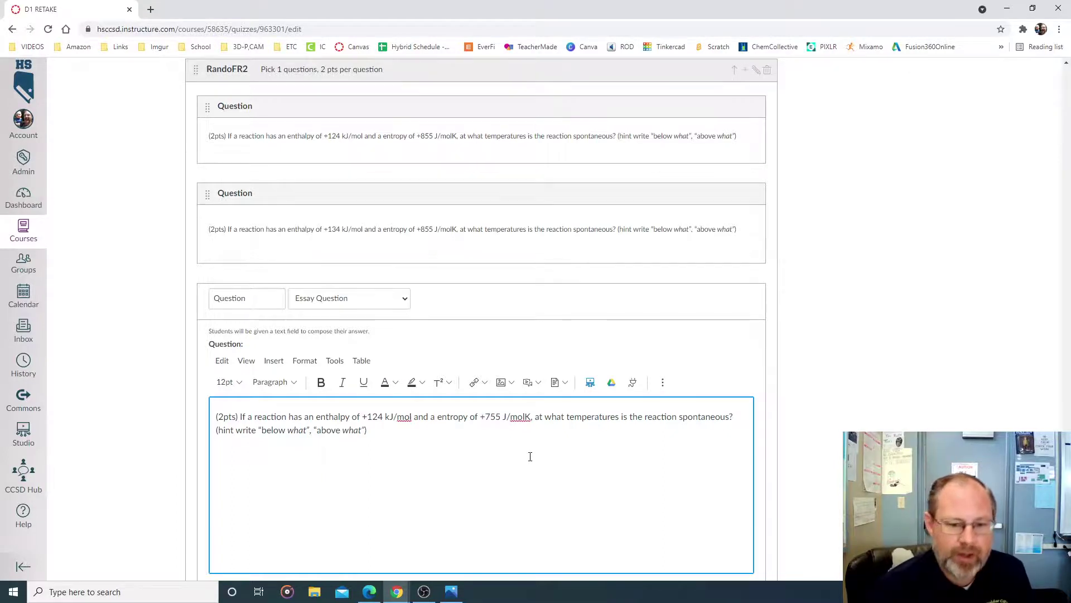
scroll(530, 456, down, 3)
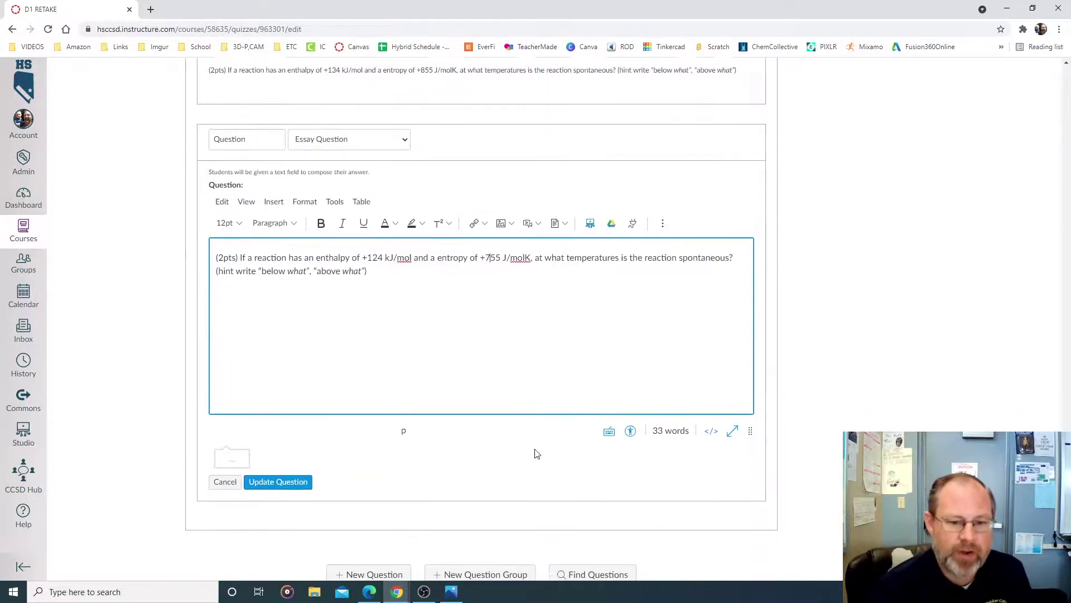
click(287, 474)
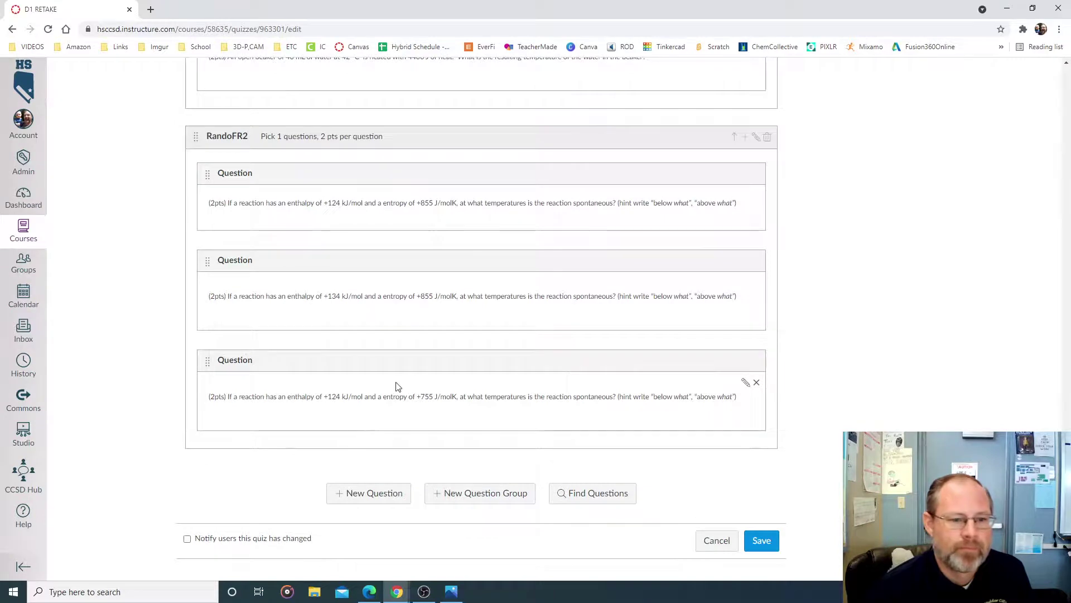
- Add a fourth RandoFR2 variant using +134 kJ/mol enthalpy and +755 J/molK entropy
click(745, 137)
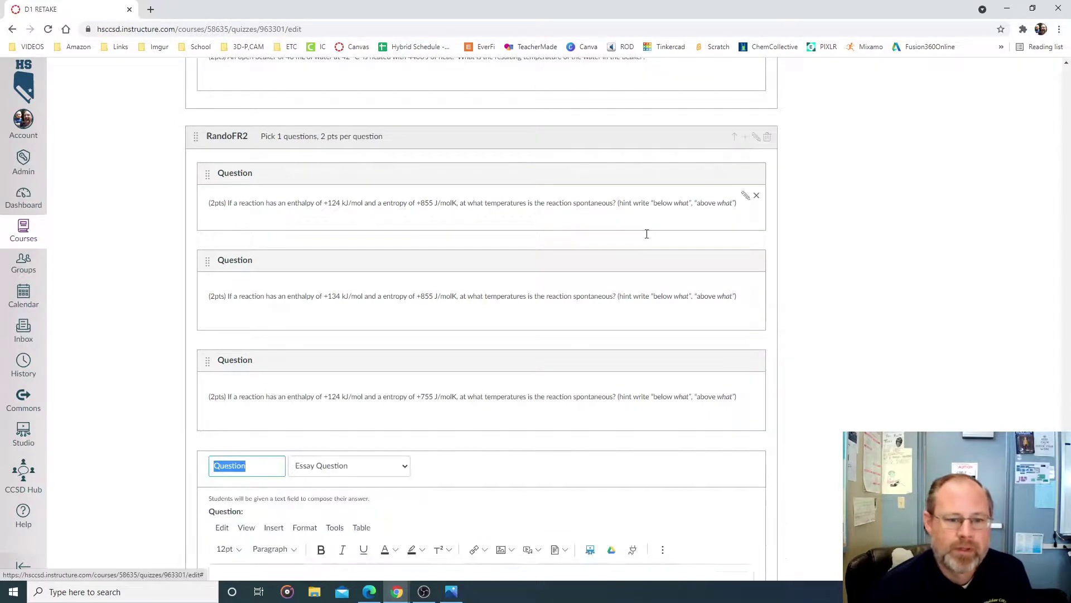
scroll(339, 500, down, 4)
click(343, 452)
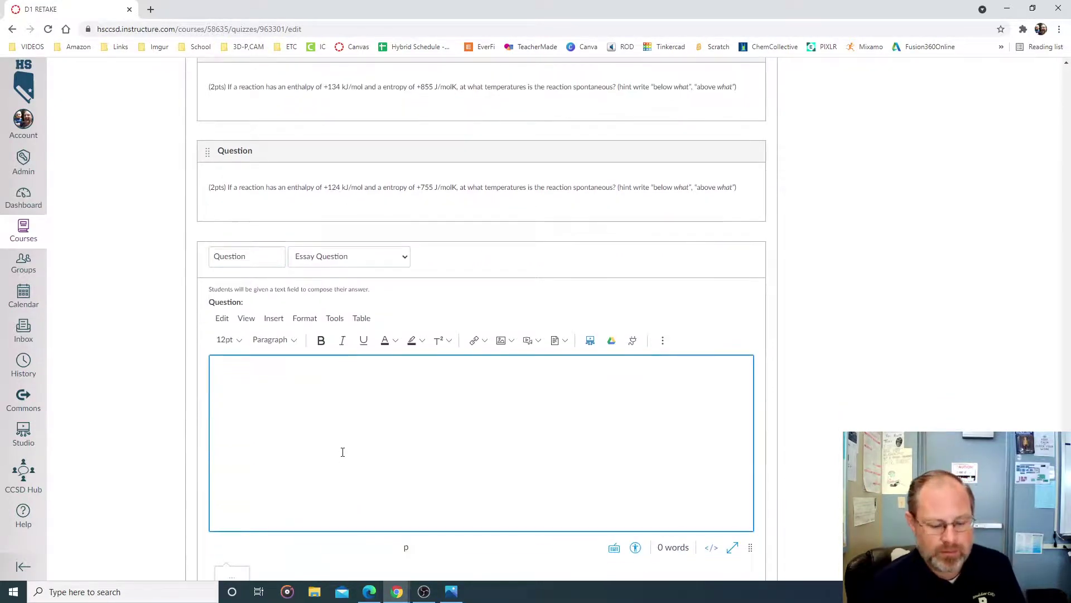
text((2pts) If a reaction has an enthalpy of +124 kJ/mol and a entropy of +855 J/molK, at what temperatures is the reaction spontaneous? (hint write "below what", "above what"))
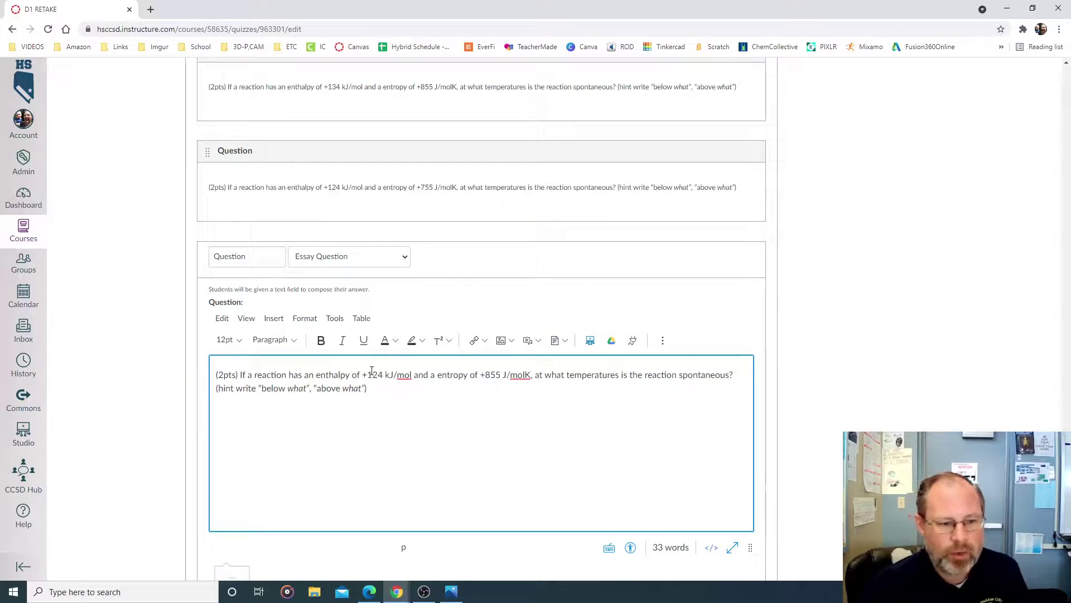
drag(372, 372, 376, 373)
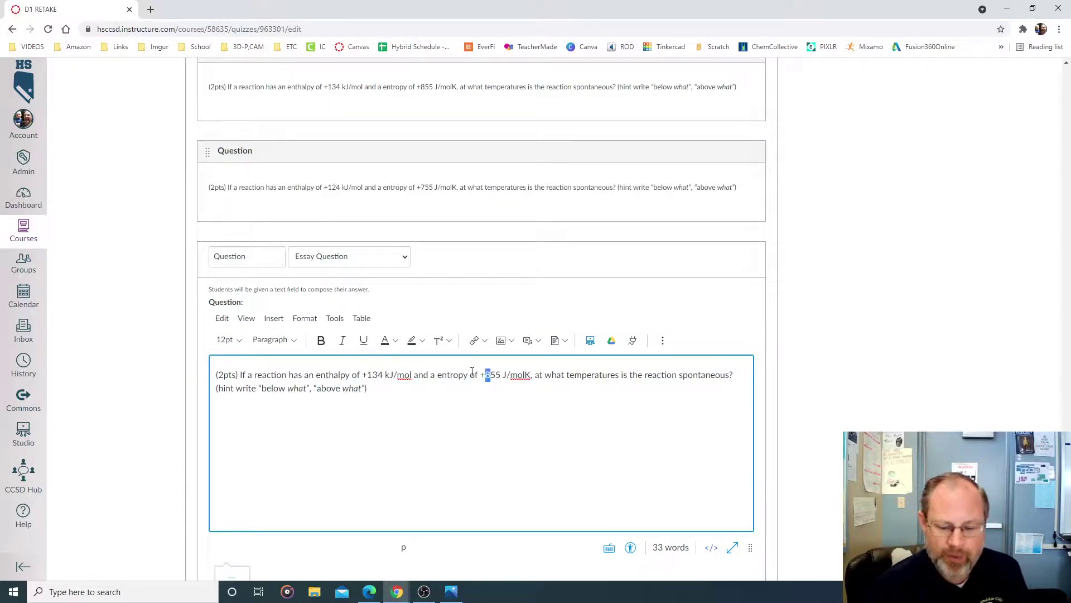
scroll(493, 421, down, 4)
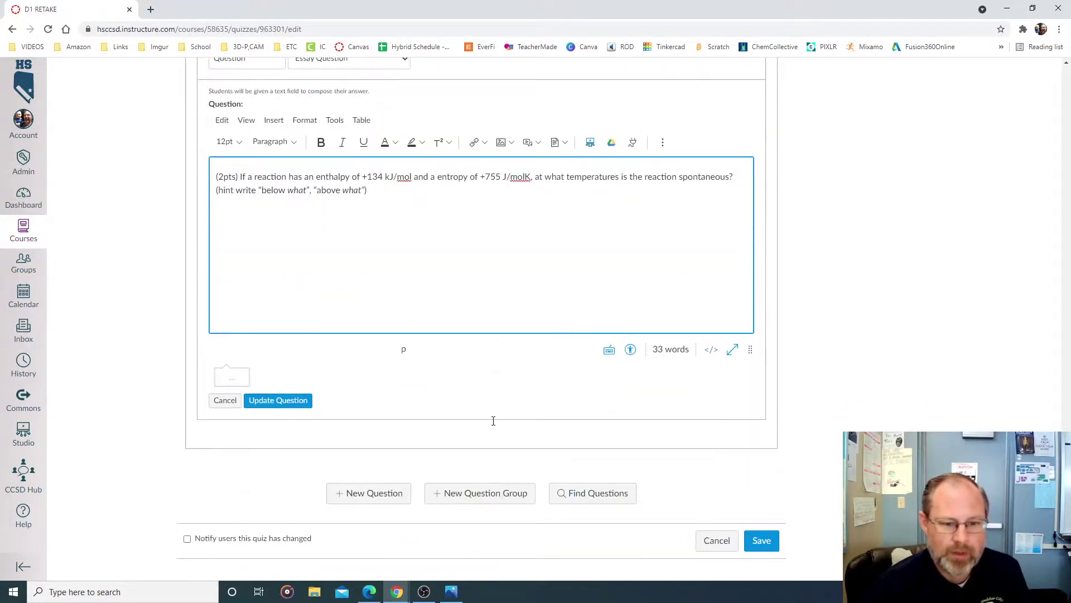
click(309, 400)
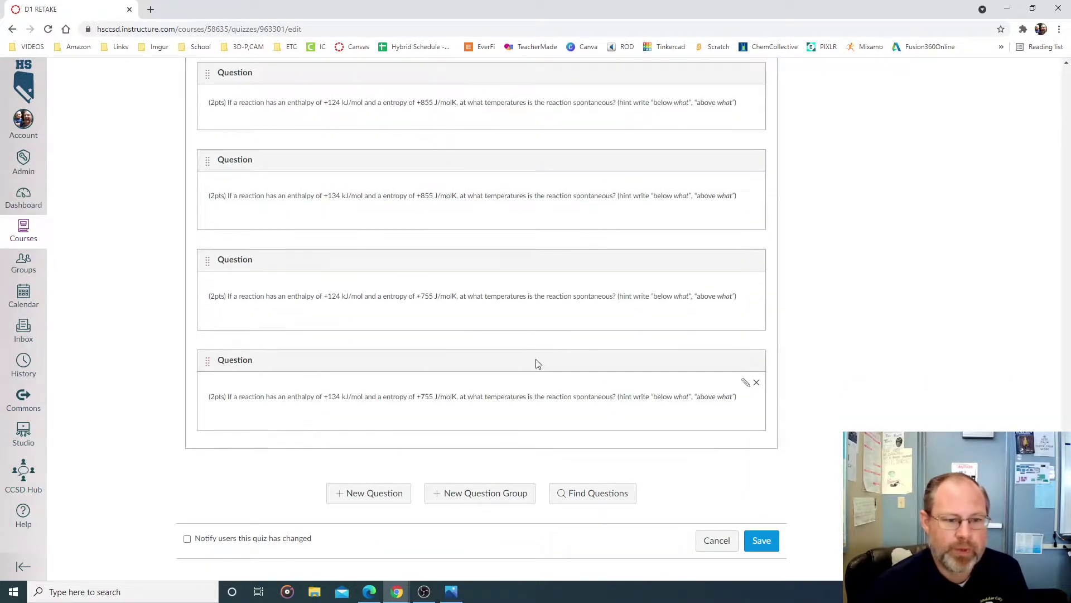
scroll(534, 355, up, 1)
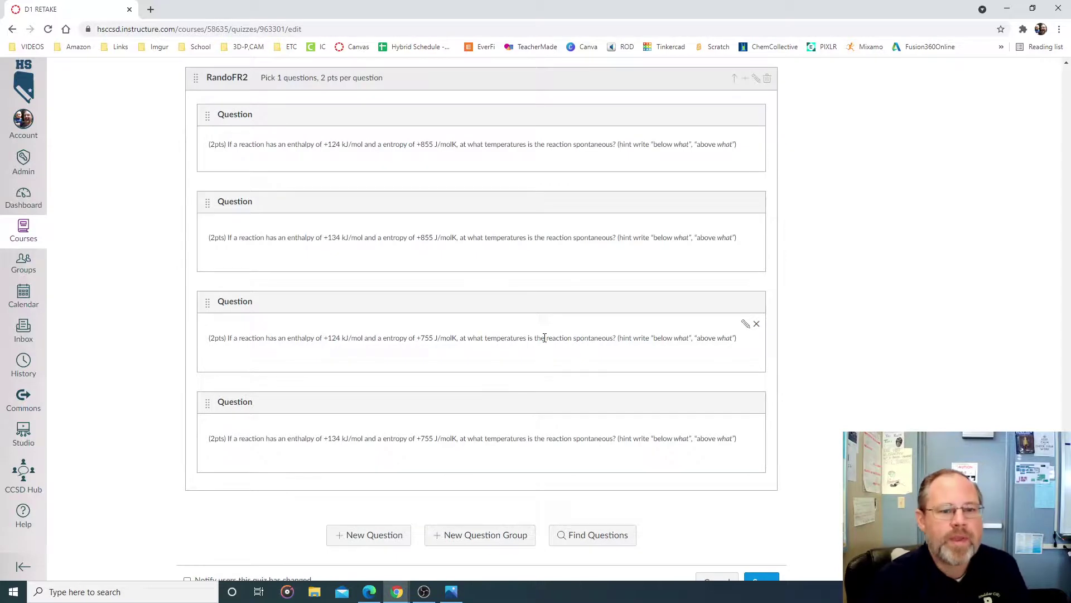